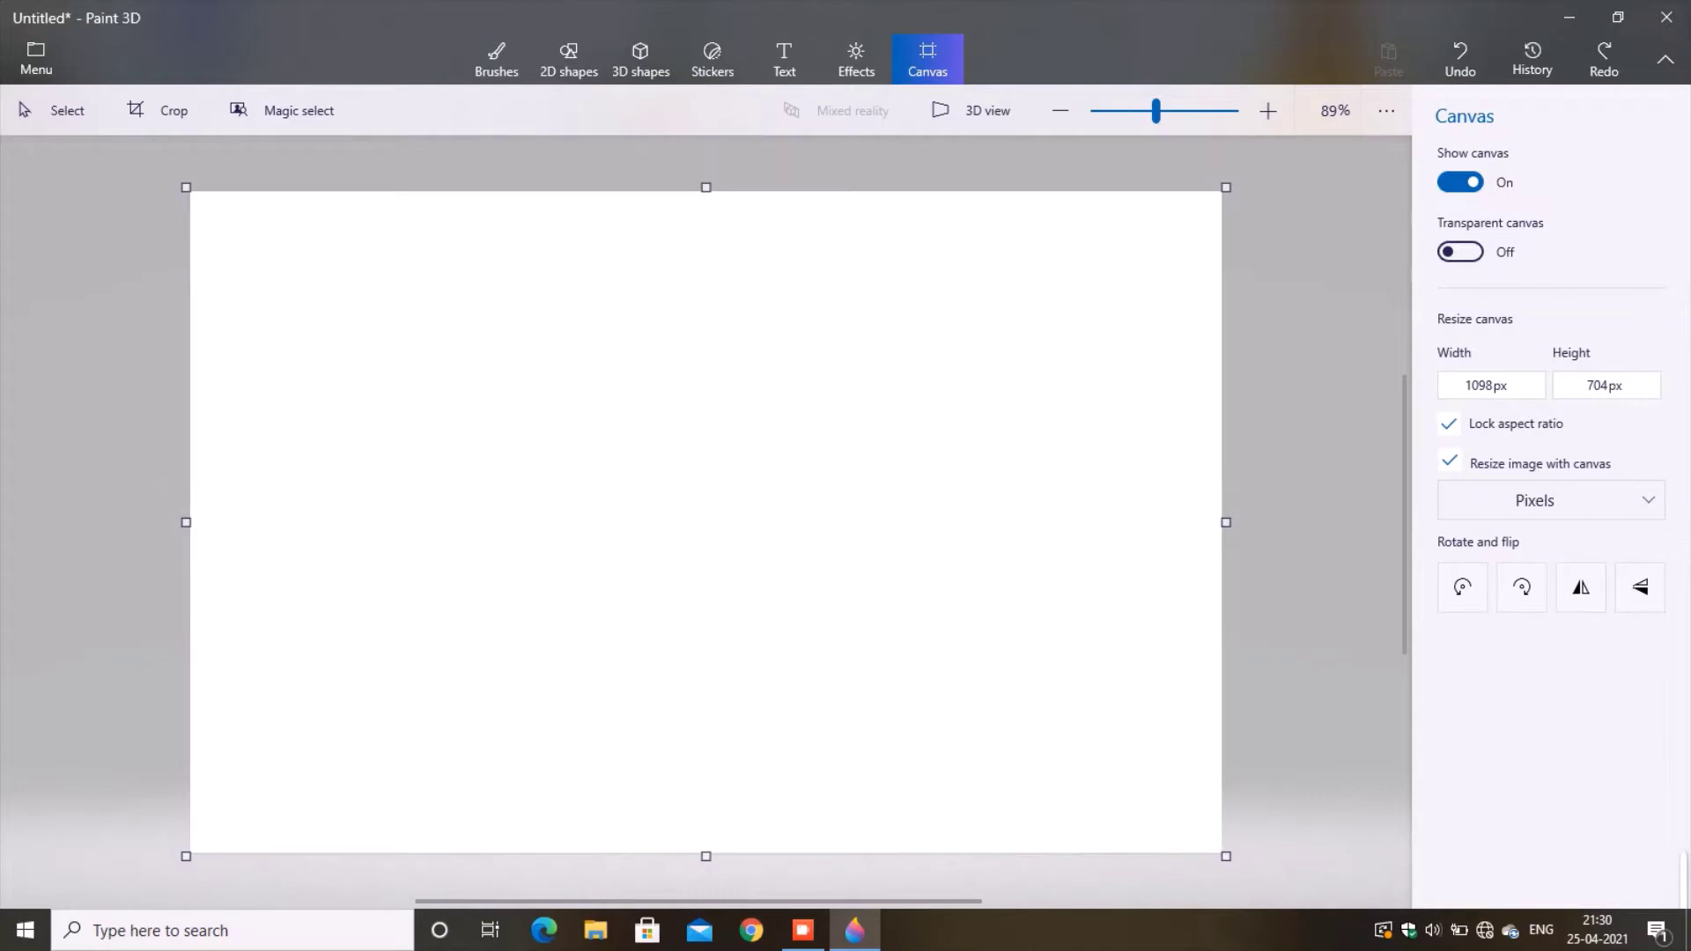
# - Resize the blank canvas to 1035 px wide and 722 px high
pyautogui.moveTo(705, 856); pyautogui.dragTo(705, 864)
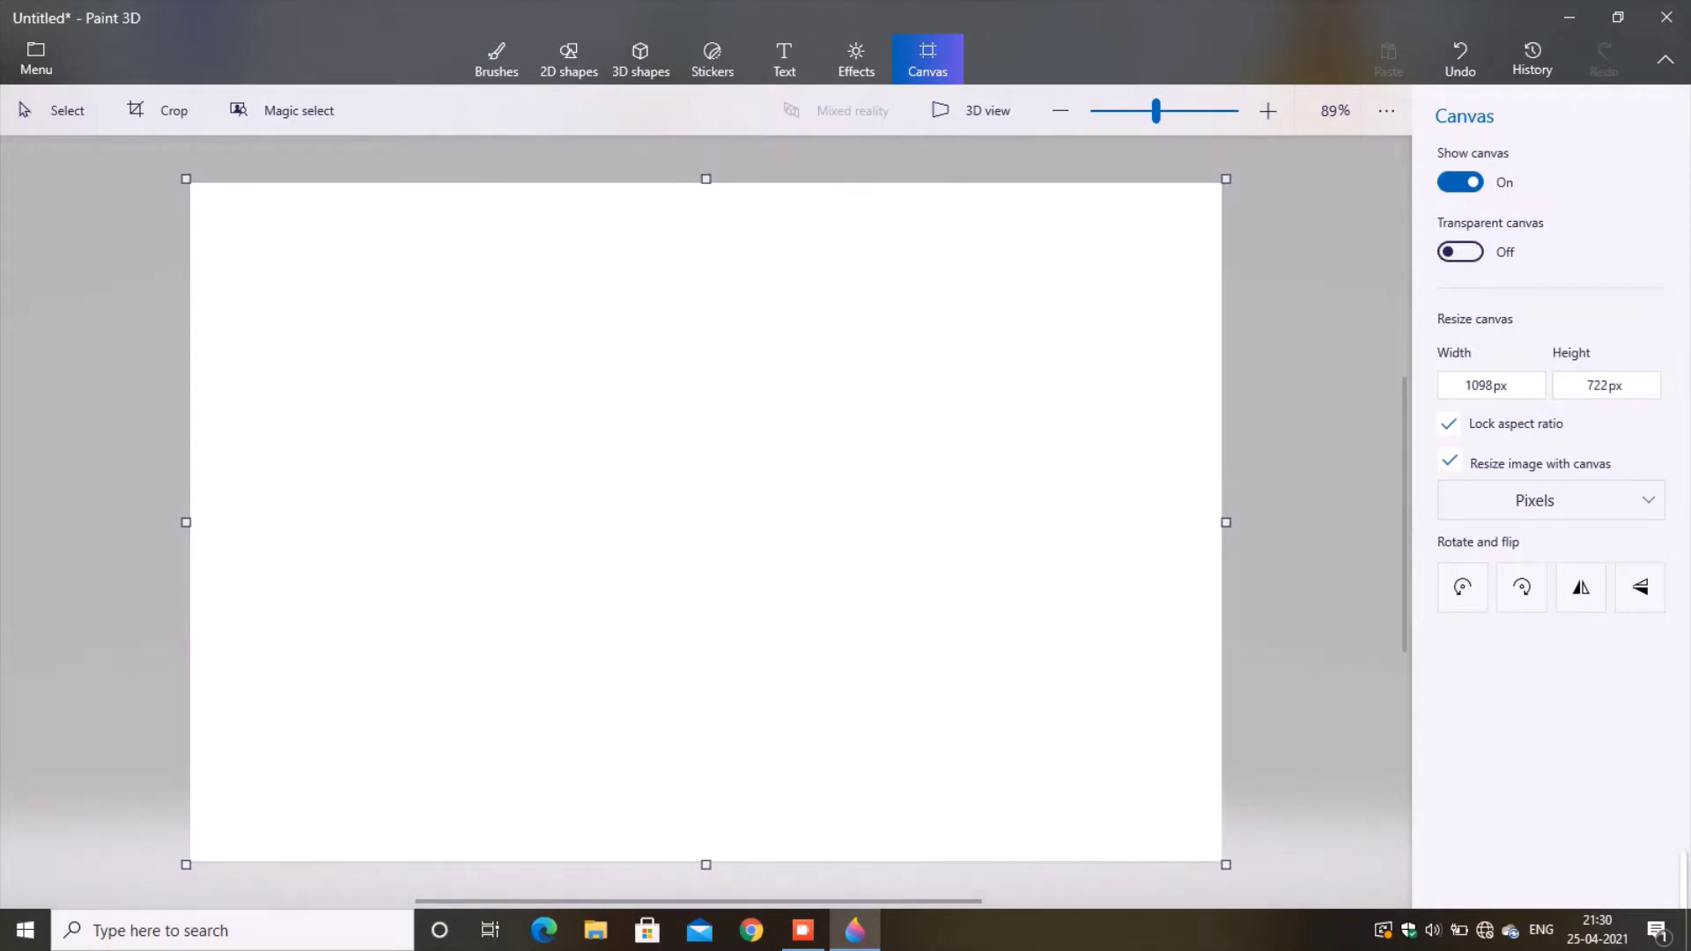
pyautogui.moveTo(1226, 522); pyautogui.dragTo(1195, 522)
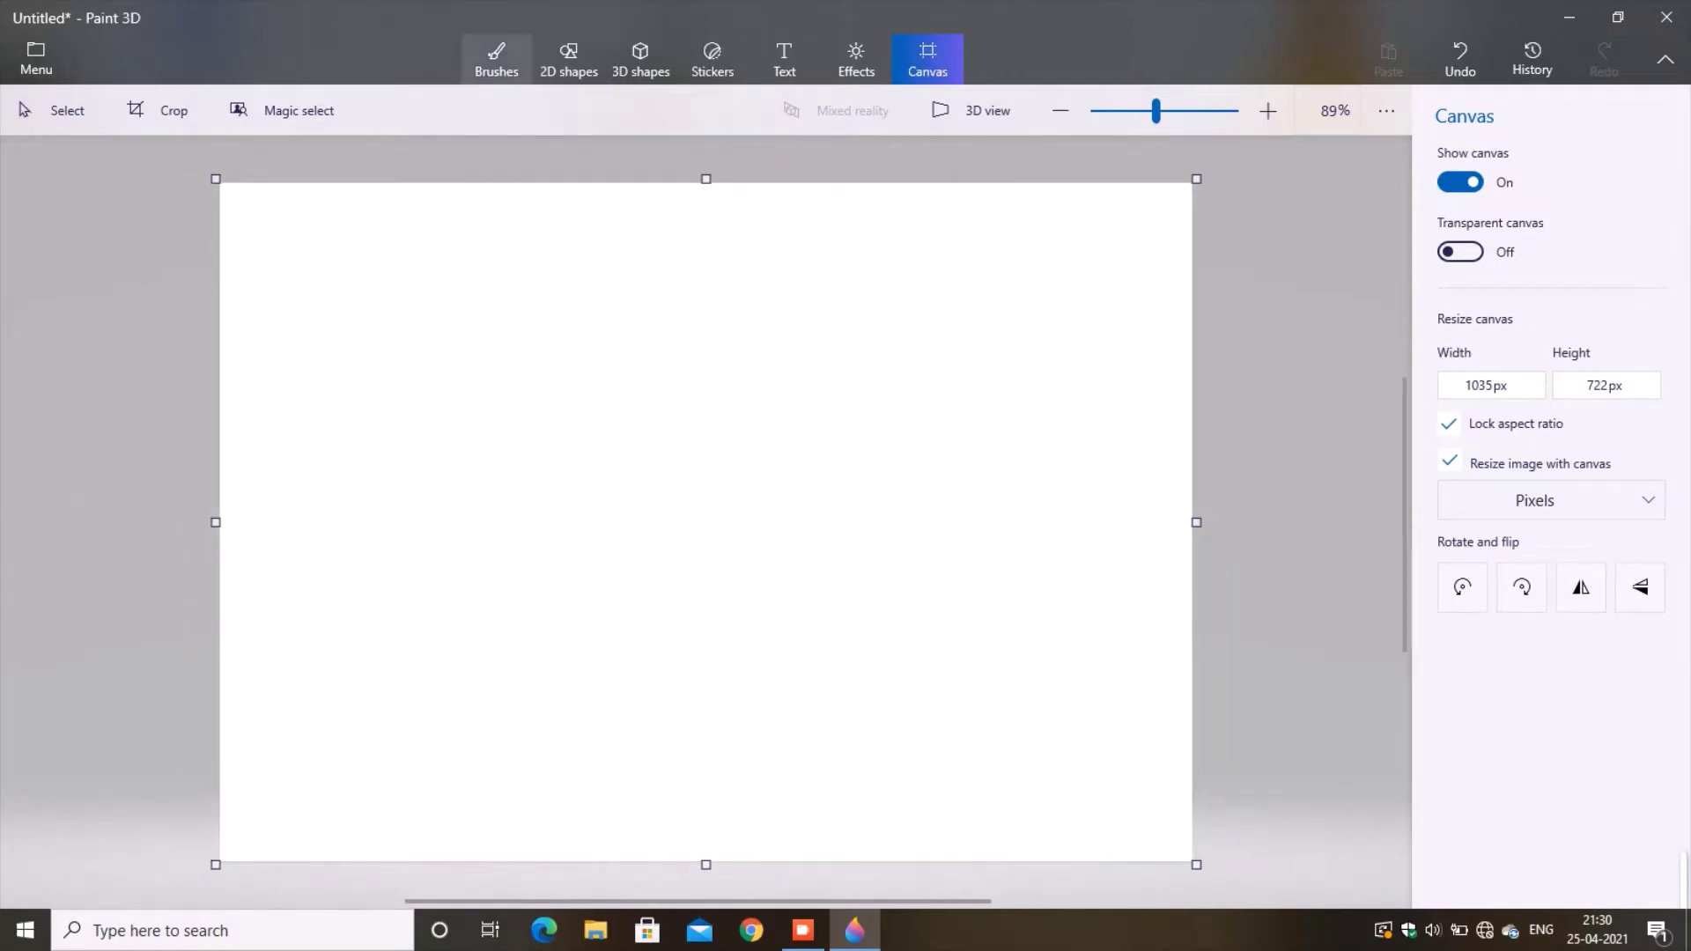
# - Spray a solid red band across the upper part of the canvas with the Spray can at 194 px thickness, raising the opacity to 100%
pyautogui.click(496, 59)
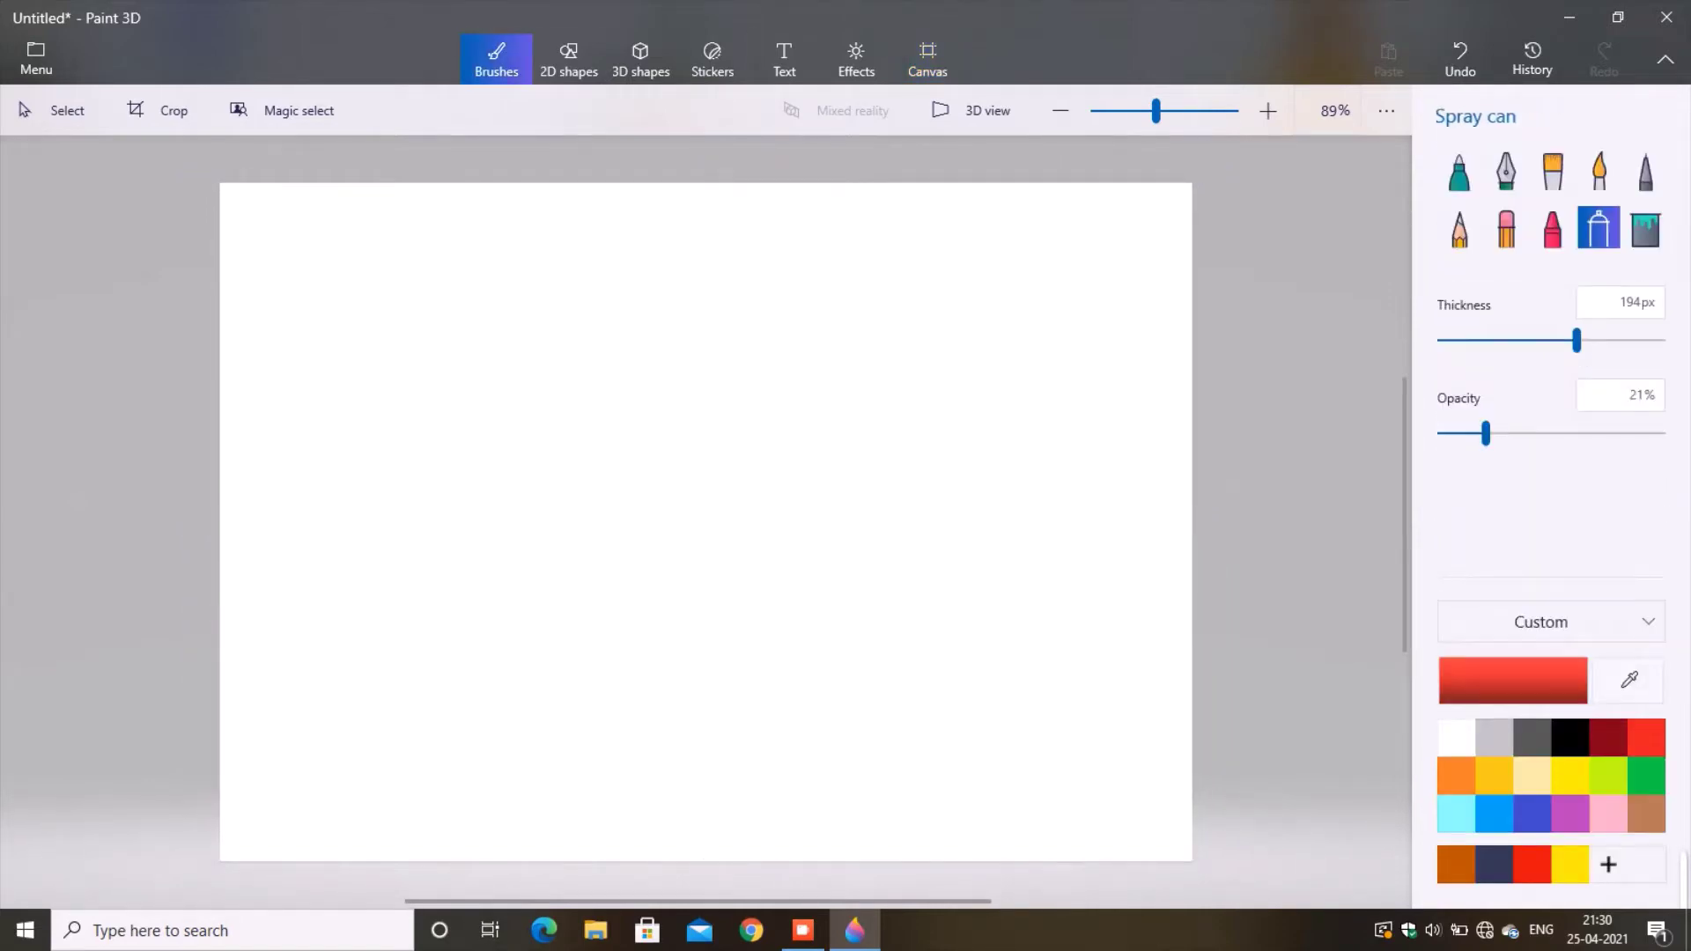
pyautogui.click(1646, 737)
pyautogui.moveTo(247, 298)
pyautogui.mouseDown()
pyautogui.moveTo(262, 216)
pyautogui.moveTo(352, 239)
pyautogui.moveTo(476, 225)
pyautogui.moveTo(388, 215)
pyautogui.moveTo(652, 236)
pyautogui.moveTo(546, 233)
pyautogui.moveTo(497, 260)
pyautogui.moveTo(876, 233)
pyautogui.moveTo(557, 233)
pyautogui.moveTo(572, 220)
pyautogui.moveTo(920, 242)
pyautogui.moveTo(542, 251)
pyautogui.moveTo(1013, 215)
pyautogui.mouseUp()
pyautogui.moveTo(1486, 433); pyautogui.dragTo(1661, 433)
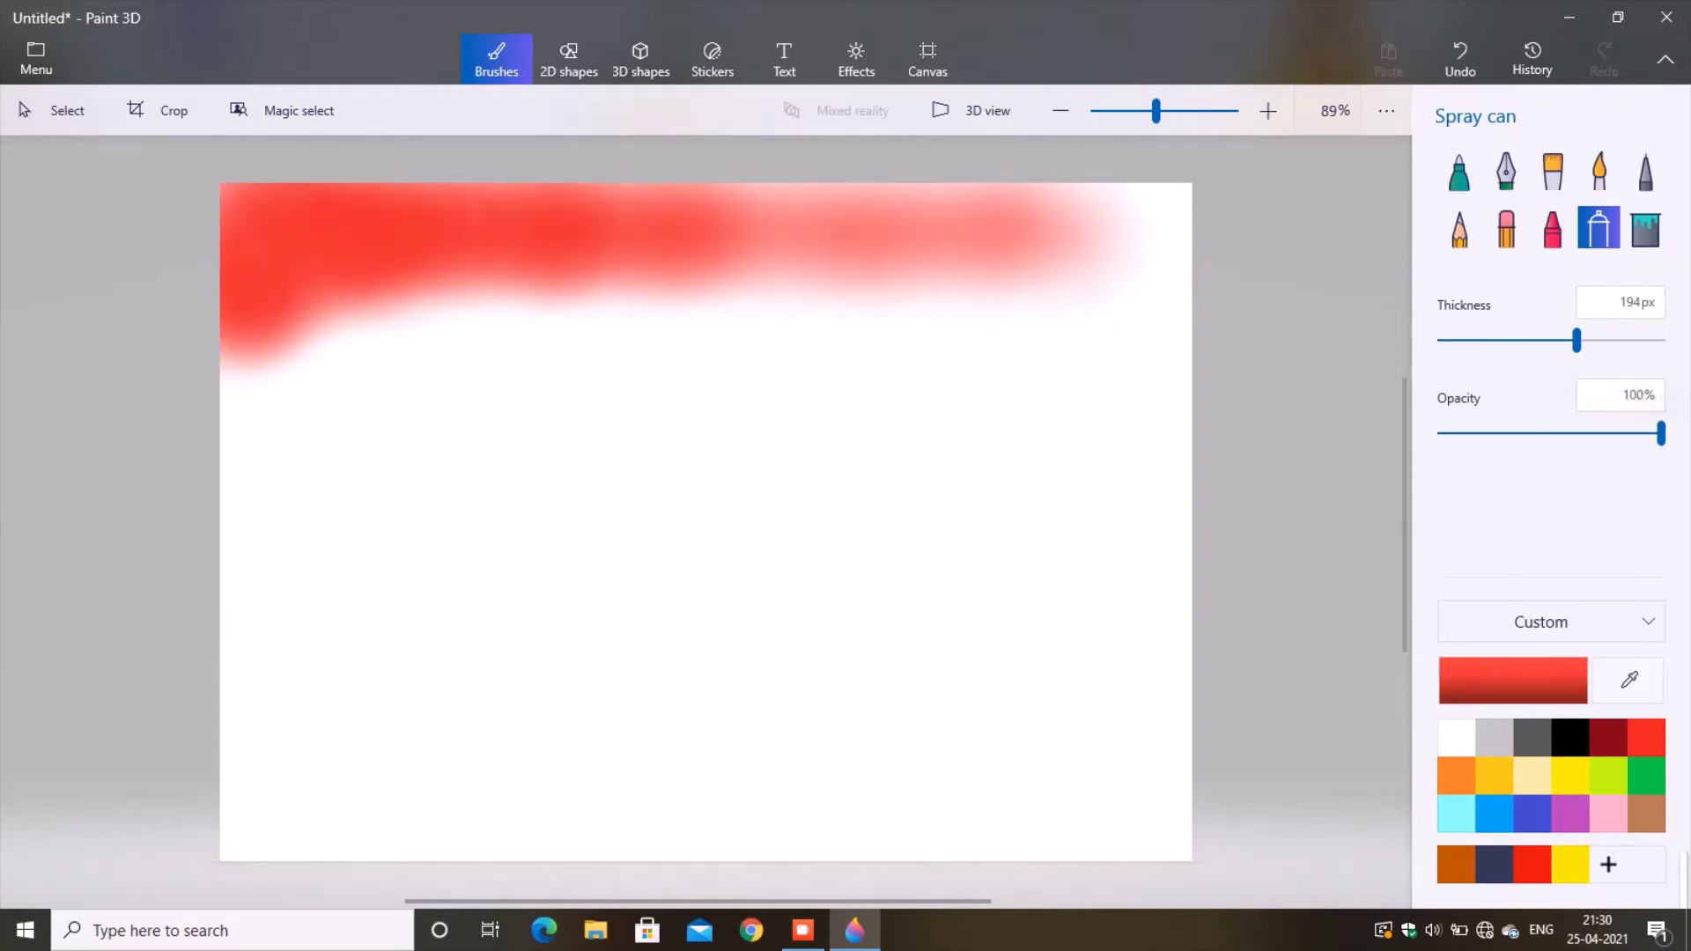
pyautogui.moveTo(1153, 238)
pyautogui.mouseDown()
pyautogui.moveTo(872, 260)
pyautogui.moveTo(722, 246)
pyautogui.moveTo(1057, 211)
pyautogui.moveTo(686, 220)
pyautogui.moveTo(608, 189)
pyautogui.moveTo(264, 264)
pyautogui.moveTo(1136, 290)
pyautogui.moveTo(352, 308)
pyautogui.moveTo(1118, 317)
pyautogui.moveTo(1136, 352)
pyautogui.moveTo(282, 387)
pyautogui.moveTo(617, 352)
pyautogui.moveTo(775, 369)
pyautogui.moveTo(1162, 352)
pyautogui.moveTo(634, 344)
pyautogui.moveTo(1145, 422)
pyautogui.mouseUp()
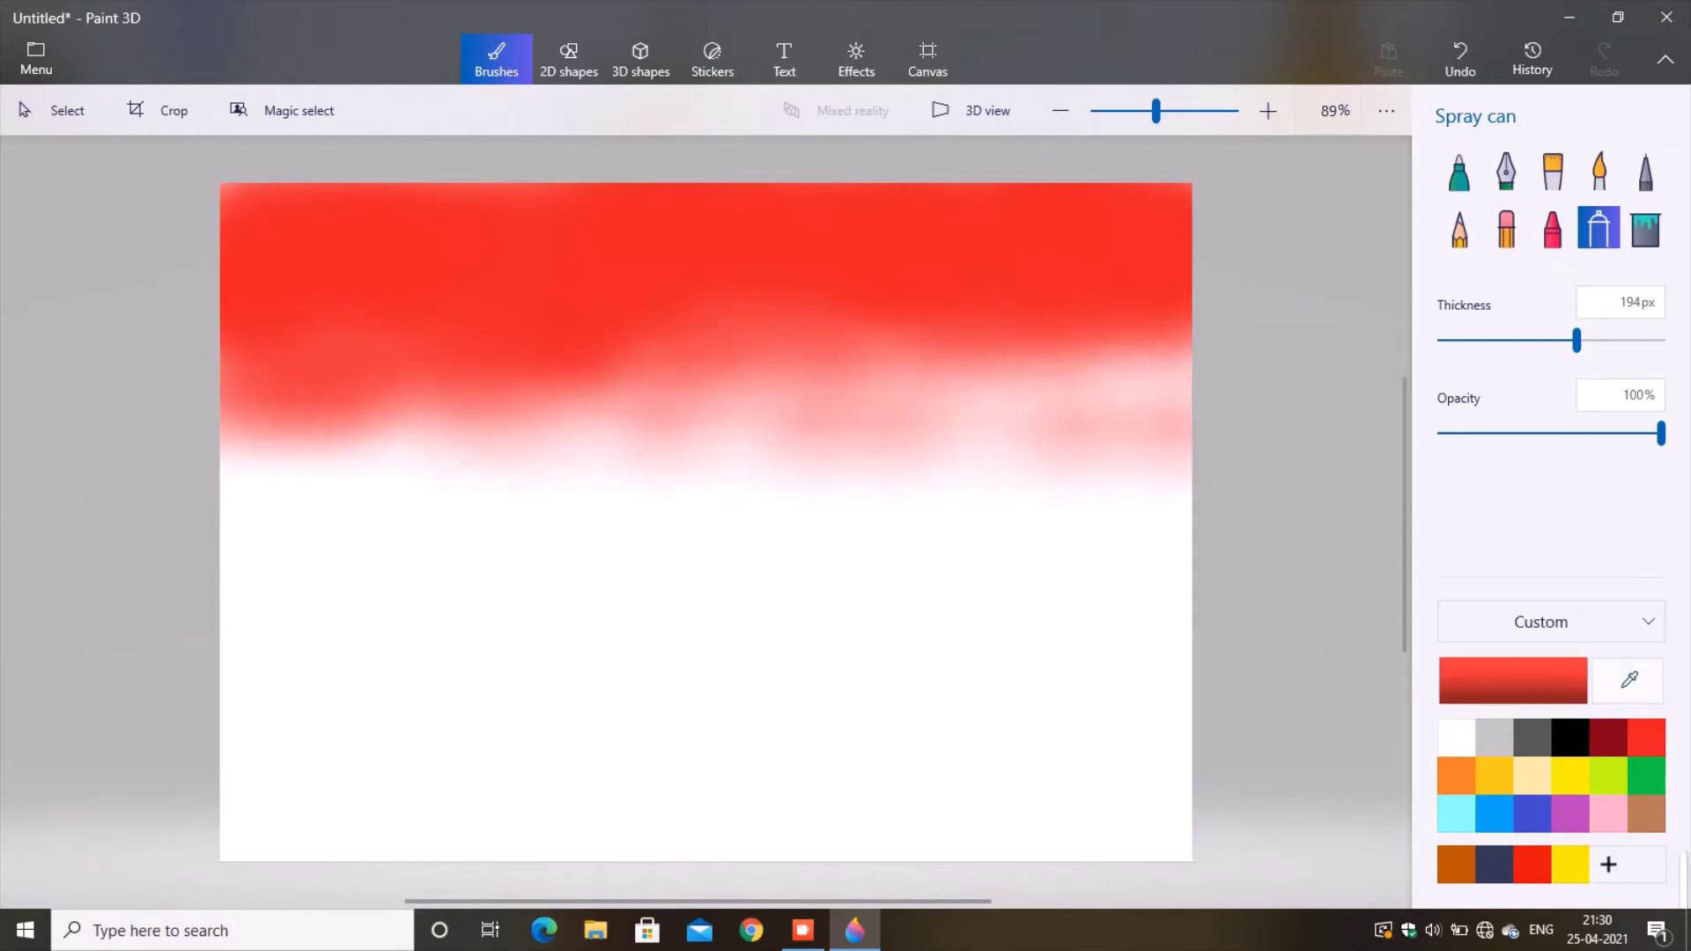
# - Spray a wide orange band across the middle of the canvas, directly below the red band
pyautogui.click(1455, 775)
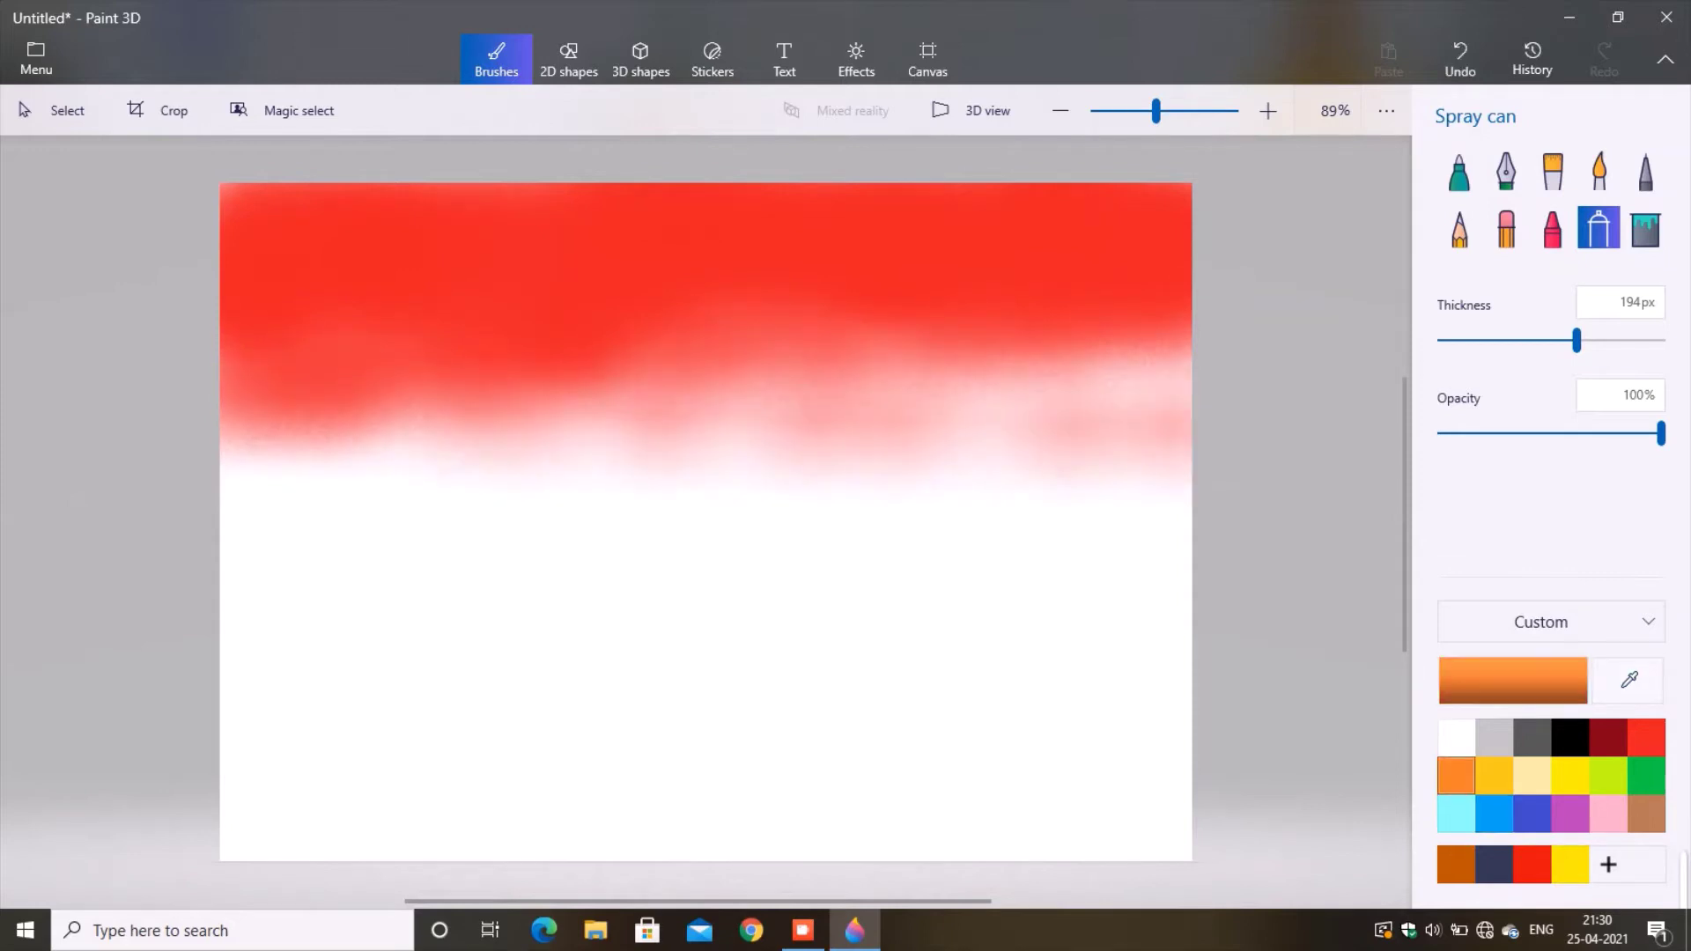
pyautogui.moveTo(1163, 506)
pyautogui.mouseDown()
pyautogui.moveTo(969, 431)
pyautogui.moveTo(1101, 440)
pyautogui.moveTo(933, 458)
pyautogui.moveTo(1101, 387)
pyautogui.moveTo(793, 493)
pyautogui.moveTo(704, 489)
pyautogui.moveTo(1039, 466)
pyautogui.moveTo(652, 502)
pyautogui.moveTo(792, 475)
pyautogui.moveTo(836, 537)
pyautogui.moveTo(705, 405)
pyautogui.moveTo(1070, 321)
pyautogui.moveTo(405, 475)
pyautogui.moveTo(352, 414)
pyautogui.moveTo(581, 352)
pyautogui.moveTo(273, 458)
pyautogui.moveTo(343, 529)
pyautogui.moveTo(317, 493)
pyautogui.moveTo(748, 555)
pyautogui.moveTo(291, 564)
pyautogui.moveTo(1162, 551)
pyautogui.moveTo(880, 577)
pyautogui.moveTo(528, 576)
pyautogui.moveTo(282, 607)
pyautogui.moveTo(845, 634)
pyautogui.moveTo(493, 651)
pyautogui.moveTo(871, 670)
pyautogui.moveTo(405, 616)
pyautogui.moveTo(793, 598)
pyautogui.moveTo(1012, 617)
pyautogui.mouseUp()
pyautogui.moveTo(246, 598)
pyautogui.mouseDown()
pyautogui.moveTo(233, 652)
pyautogui.moveTo(260, 696)
pyautogui.moveTo(317, 705)
pyautogui.moveTo(1057, 678)
pyautogui.moveTo(1162, 642)
pyautogui.moveTo(1101, 661)
pyautogui.moveTo(1136, 695)
pyautogui.mouseUp()
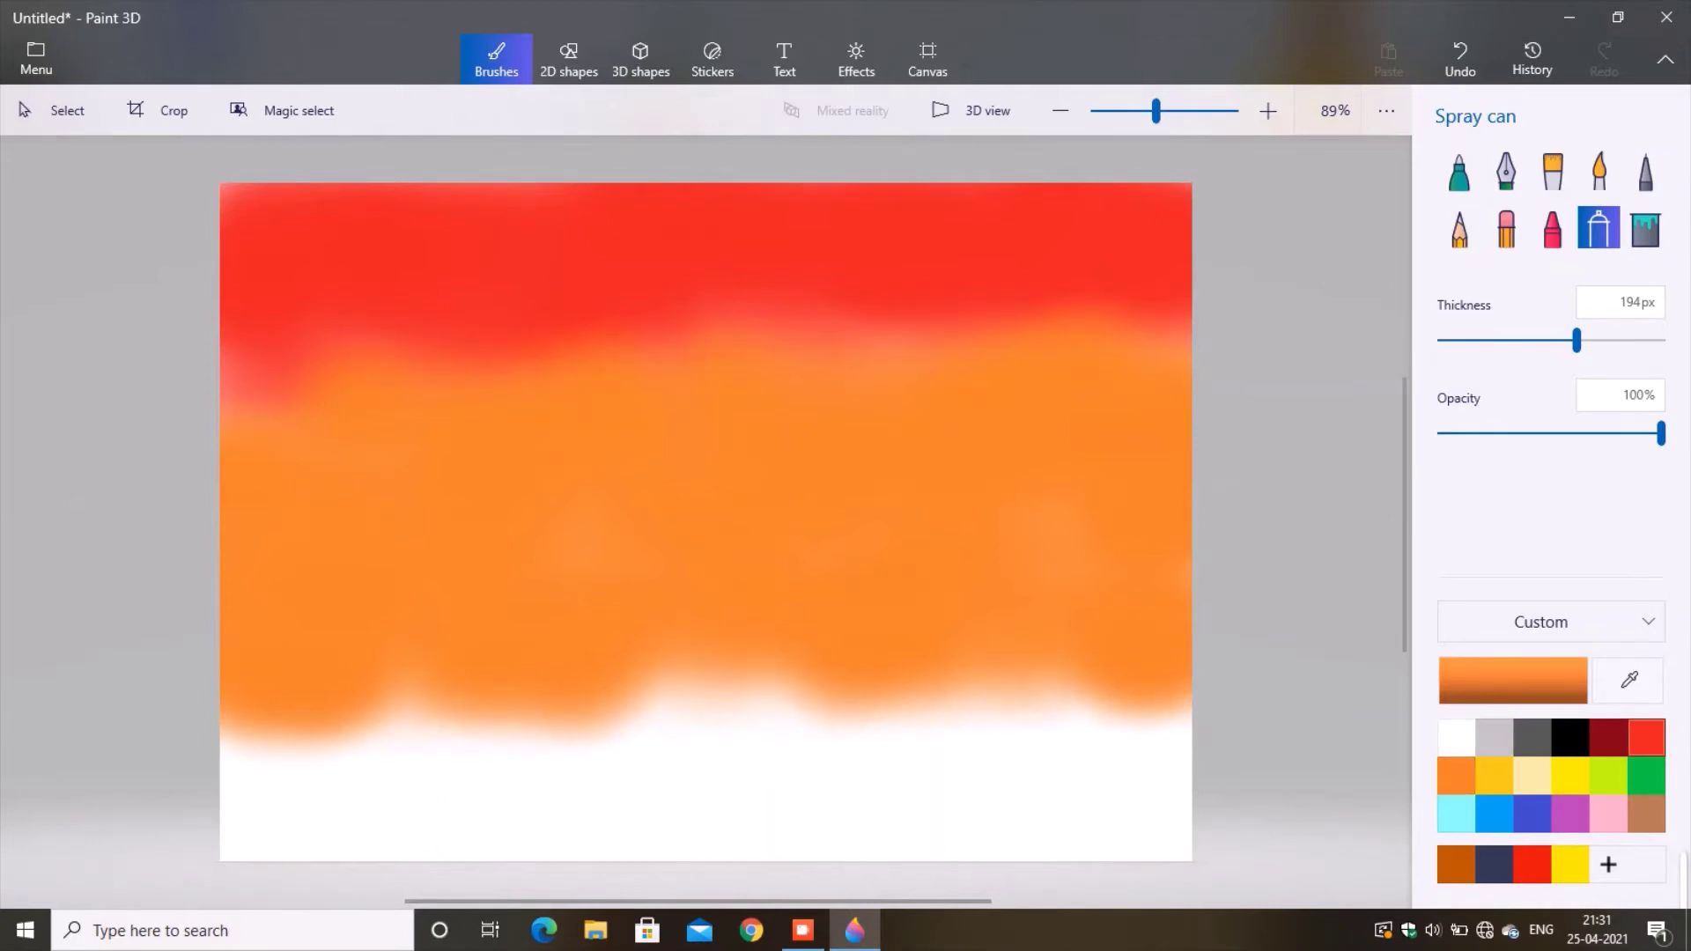
# - Spray a golden-yellow band across the canvas beneath the orange area
pyautogui.click(1494, 775)
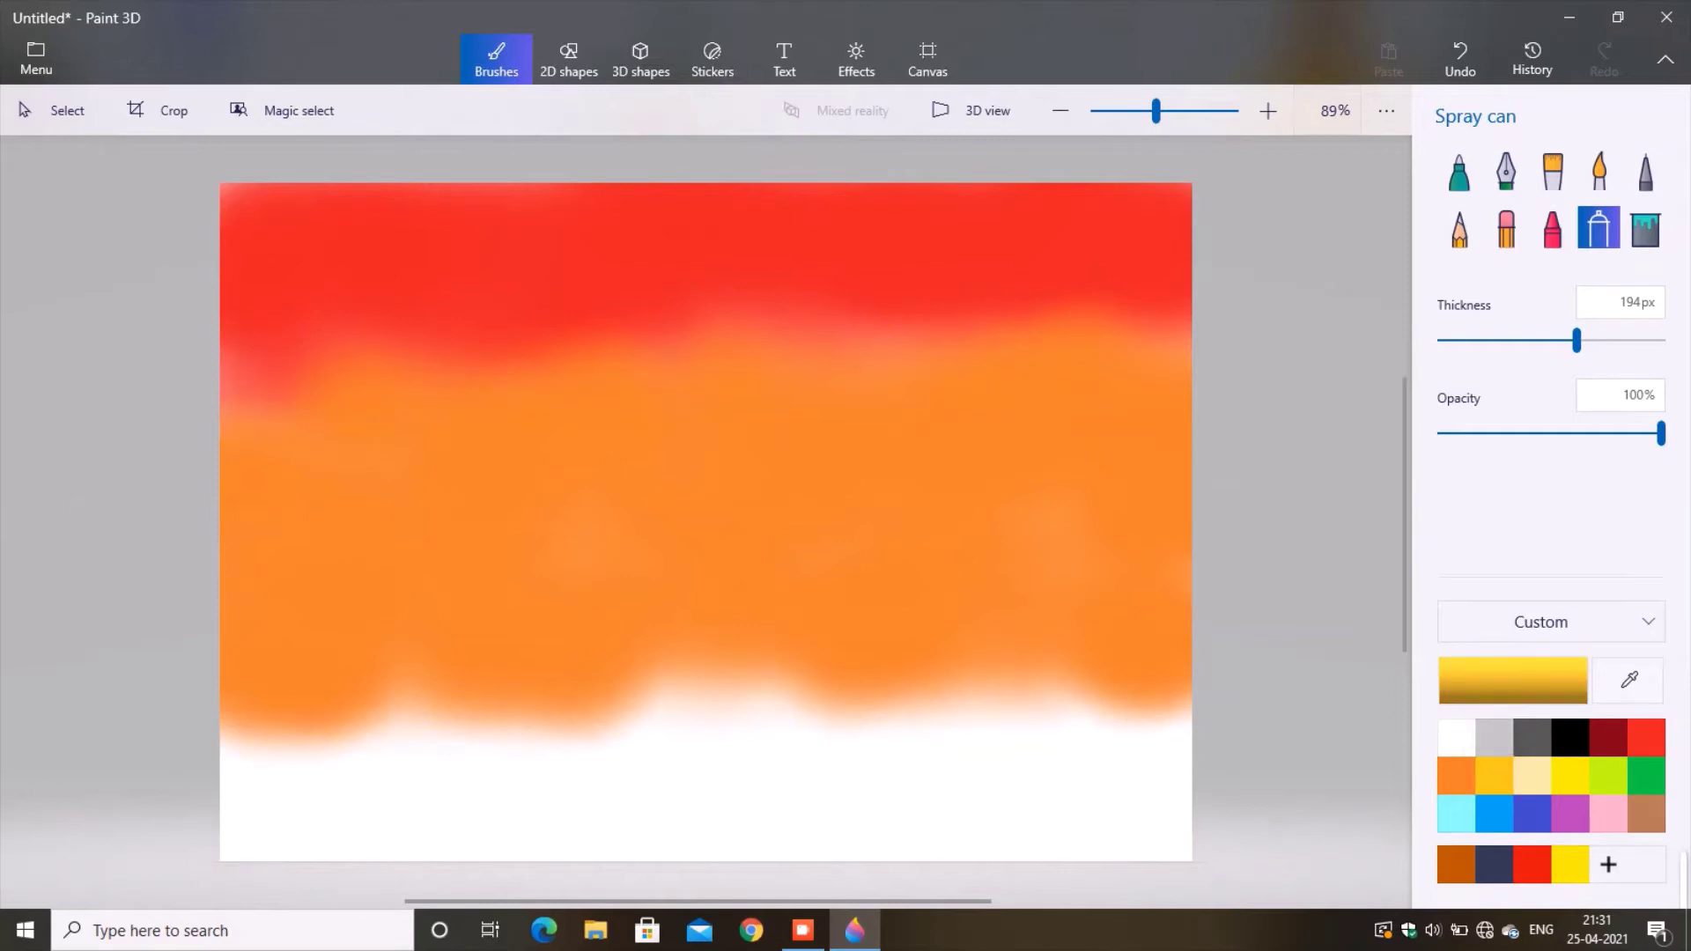
pyautogui.moveTo(1224, 699)
pyautogui.mouseDown()
pyautogui.moveTo(246, 717)
pyautogui.moveTo(1056, 739)
pyautogui.mouseUp()
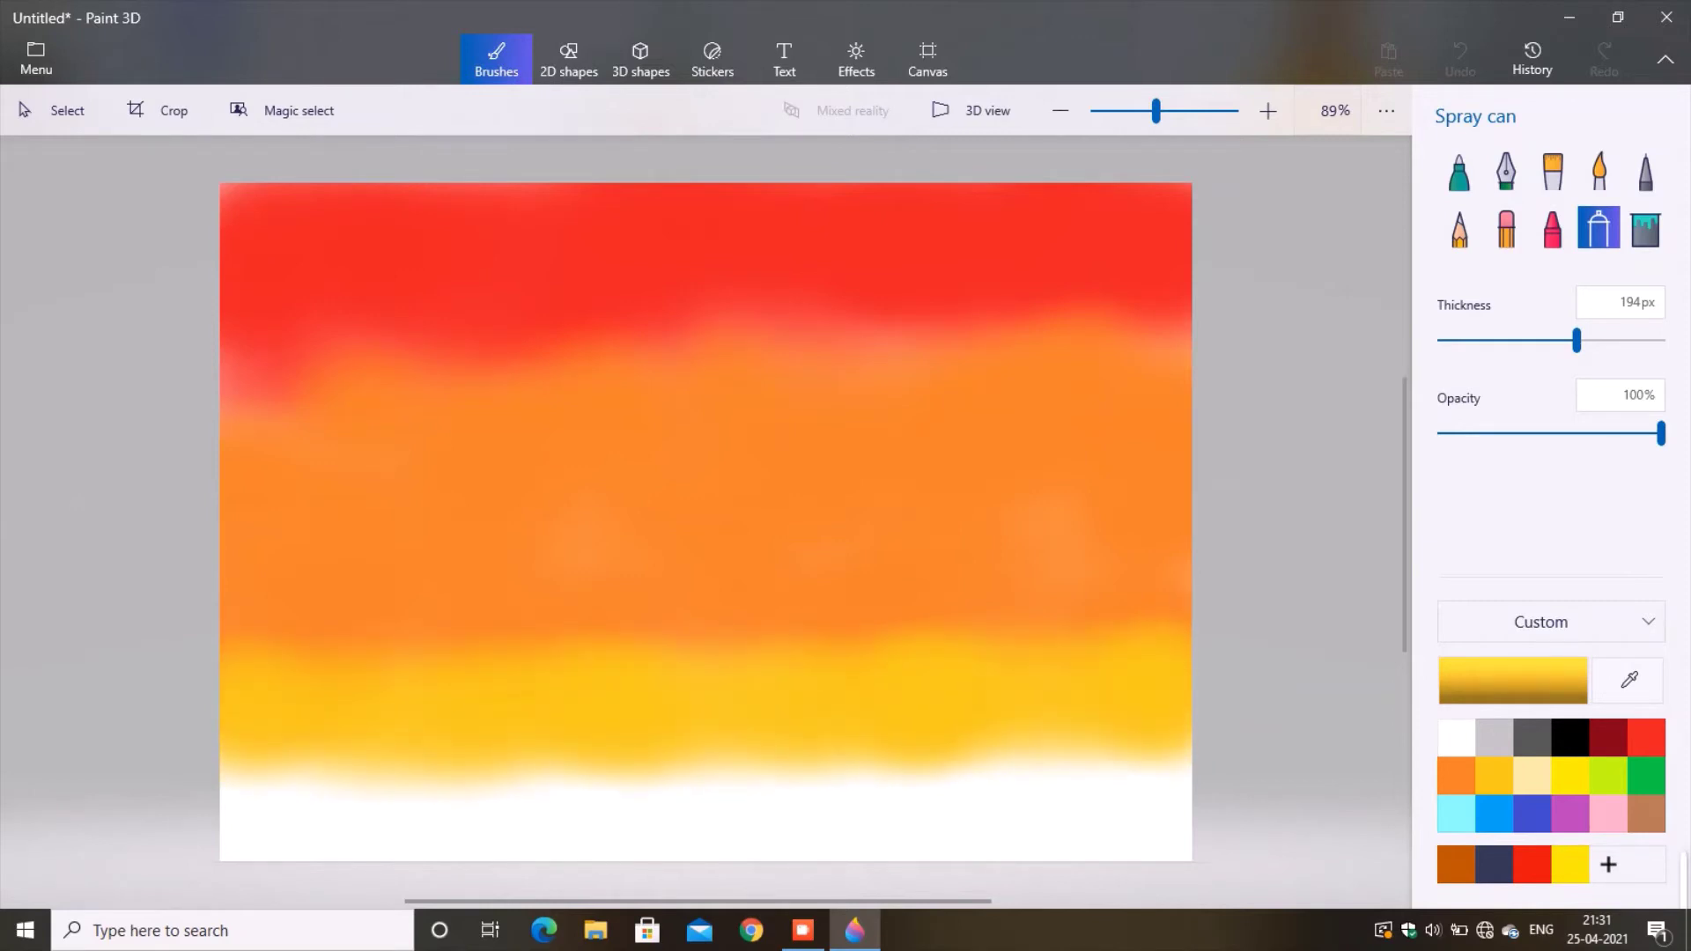
pyautogui.moveTo(572, 775)
pyautogui.mouseDown()
pyautogui.moveTo(229, 784)
pyautogui.moveTo(1145, 779)
pyautogui.moveTo(617, 810)
pyautogui.mouseUp()
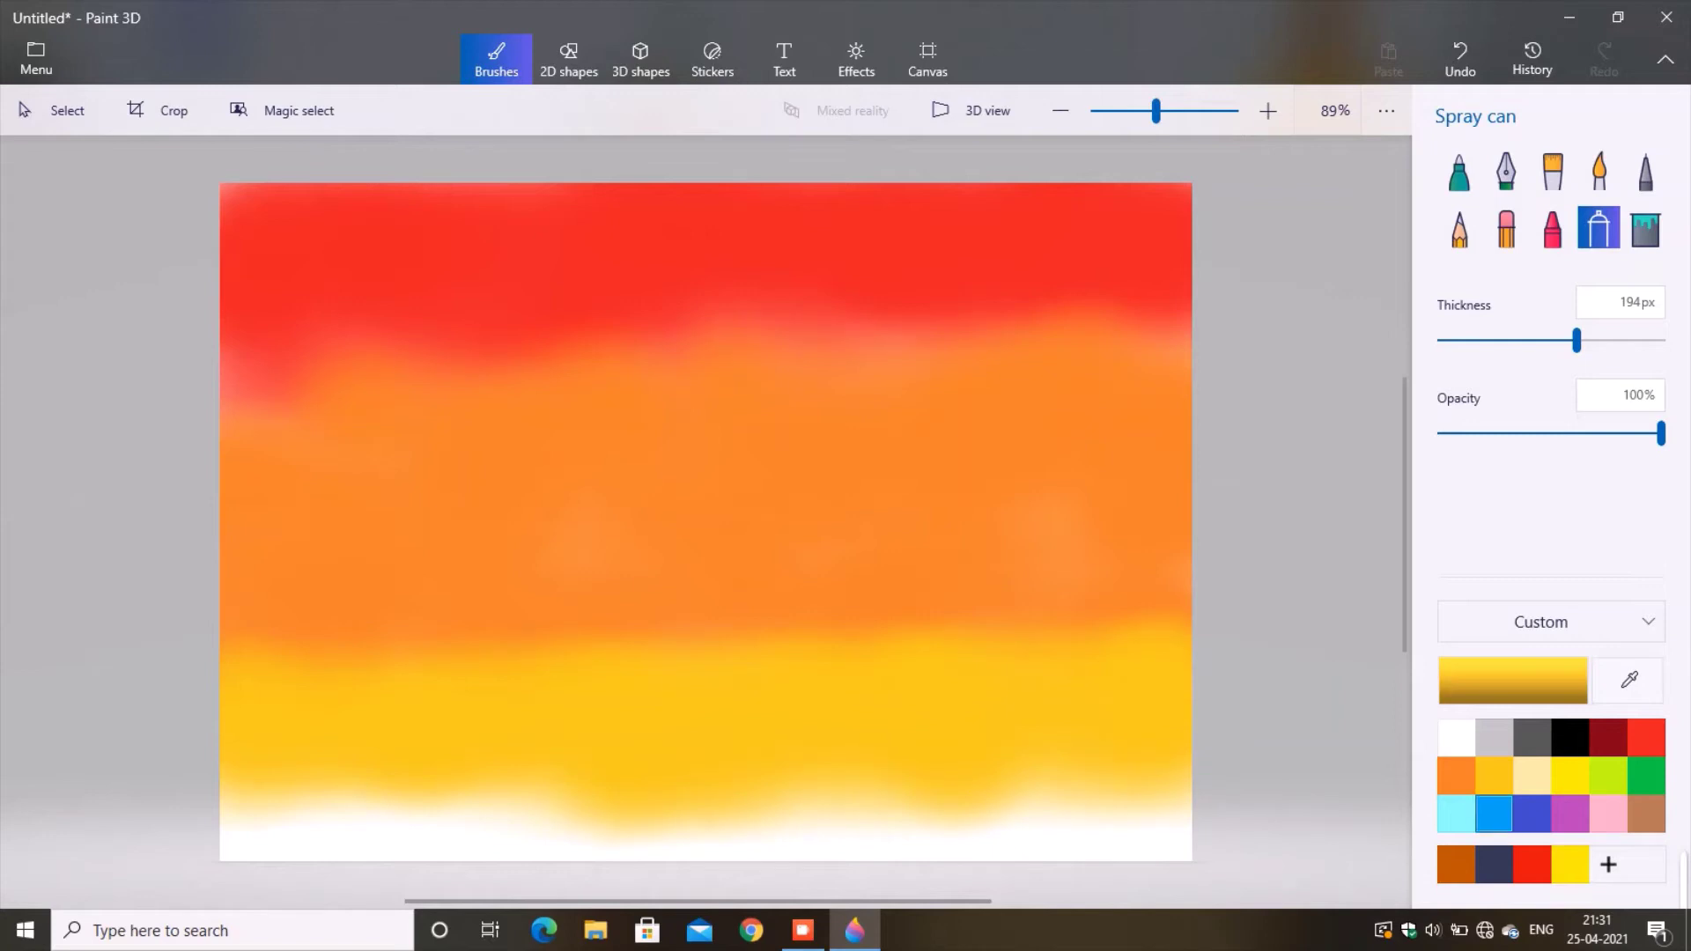
# - Fill the remaining white strip along the canvas's lower edge with bright yellow spray
pyautogui.click(1570, 775)
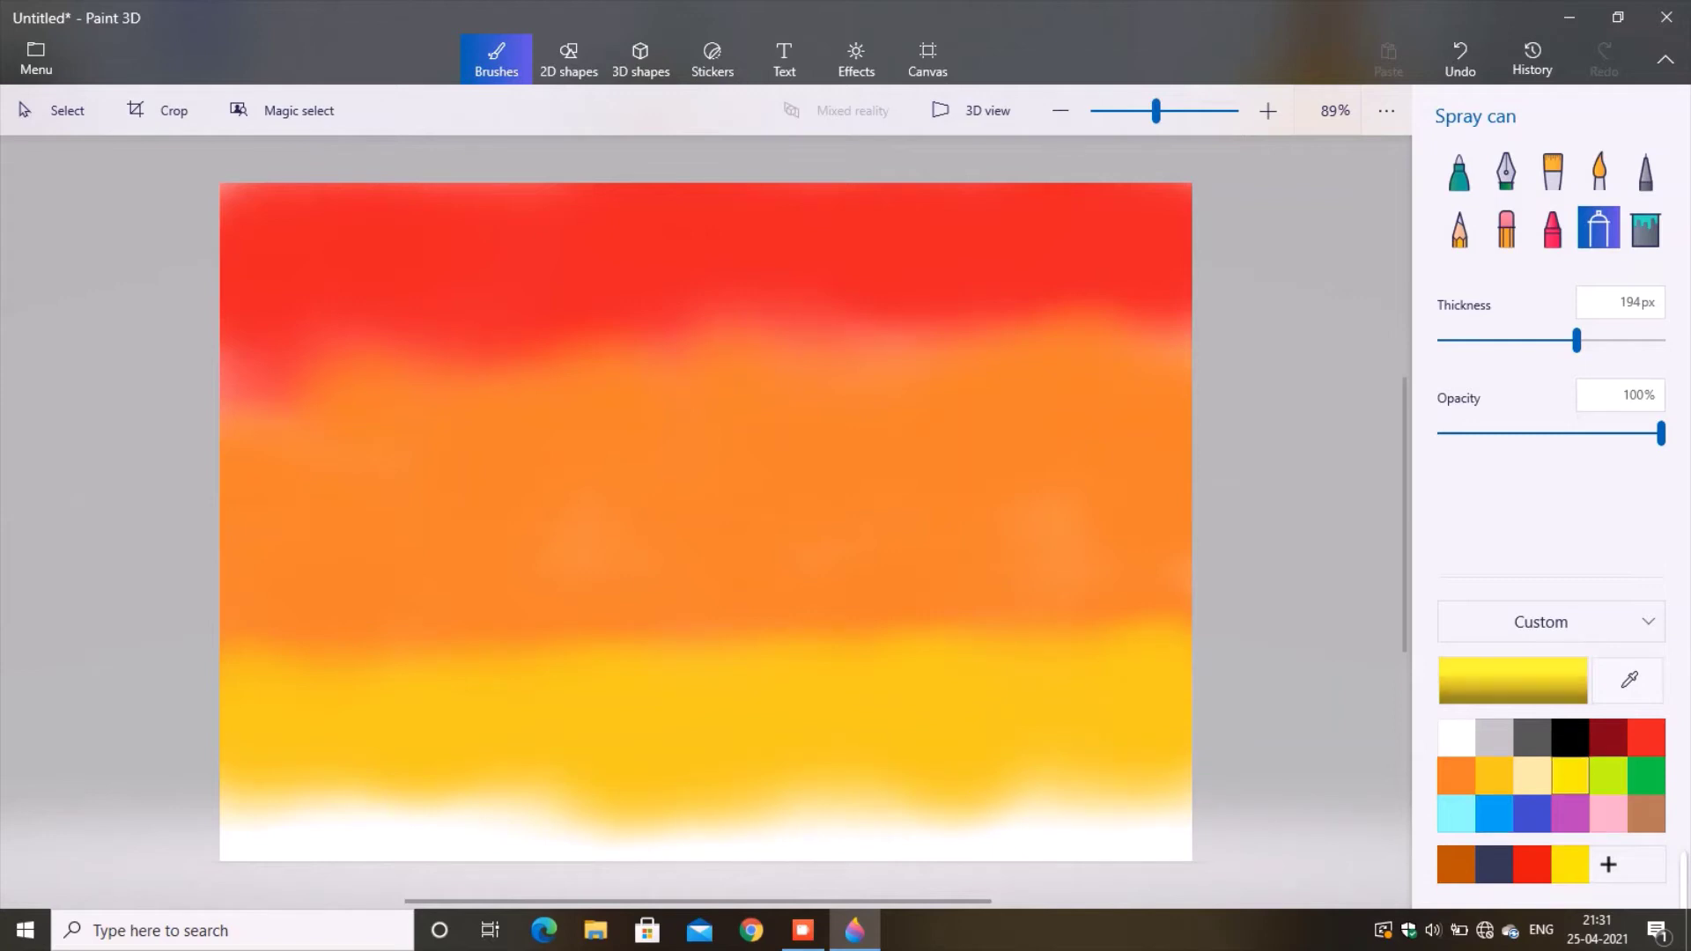
pyautogui.moveTo(1171, 832)
pyautogui.mouseDown()
pyautogui.moveTo(784, 837)
pyautogui.moveTo(1012, 837)
pyautogui.mouseUp()
pyautogui.moveTo(775, 836); pyautogui.dragTo(229, 837)
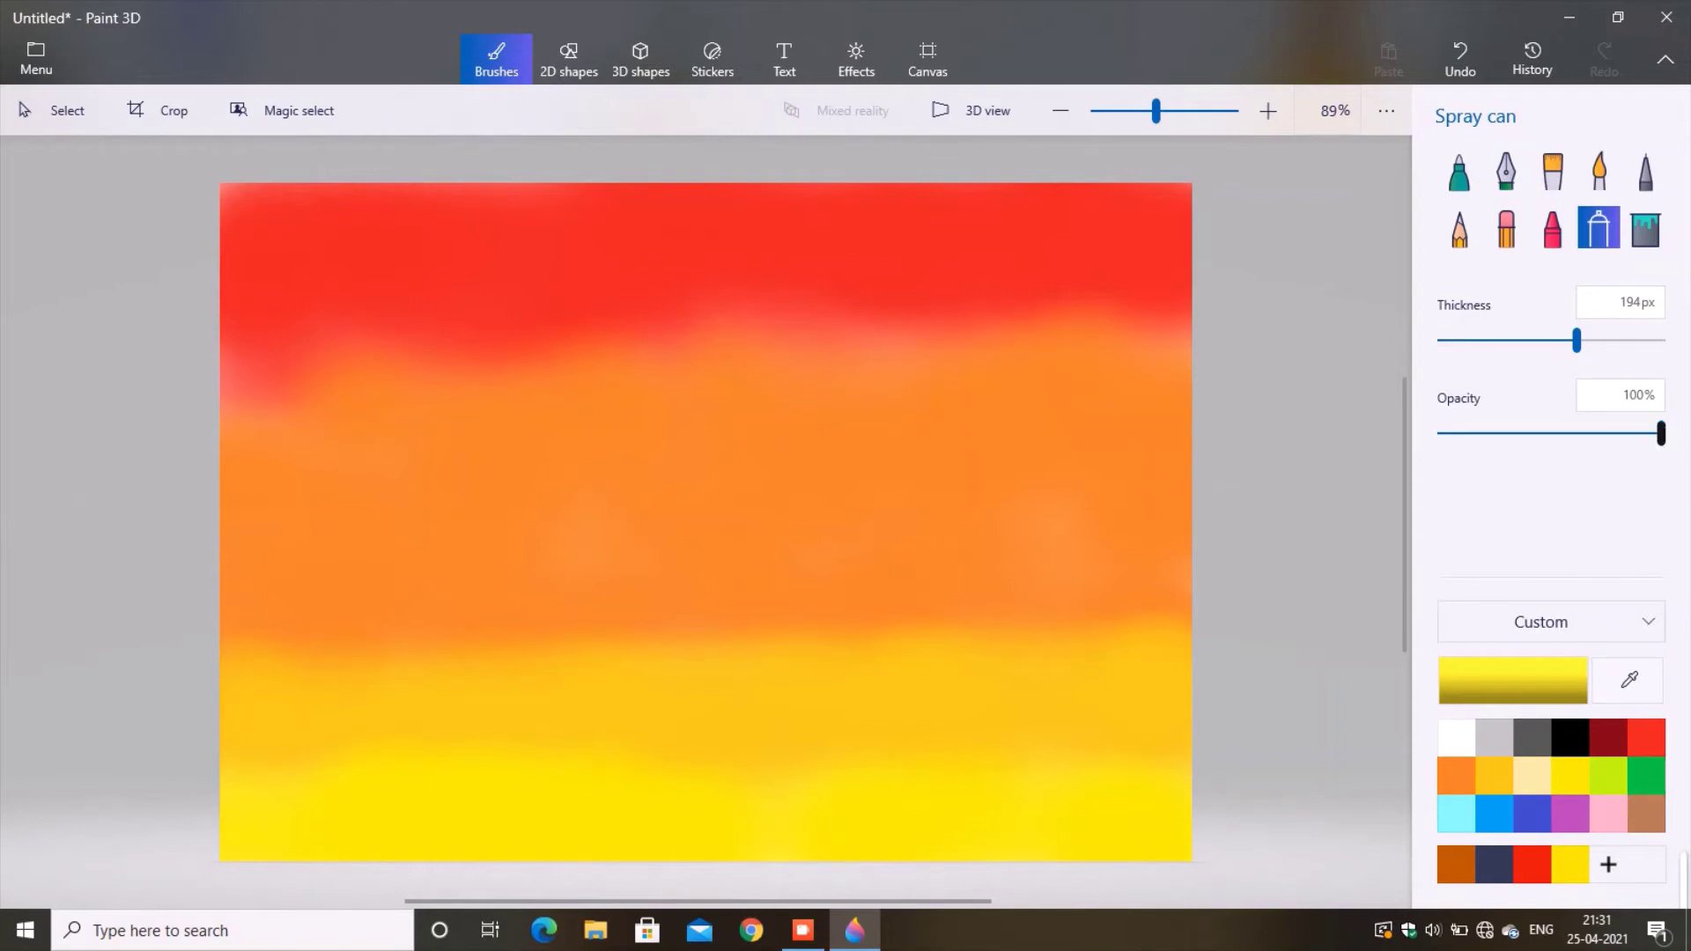
# - Blend the red band into the orange one by spraying red along their boundary at 24% opacity
pyautogui.moveTo(1661, 433); pyautogui.dragTo(1590, 433)
pyautogui.click(1645, 736)
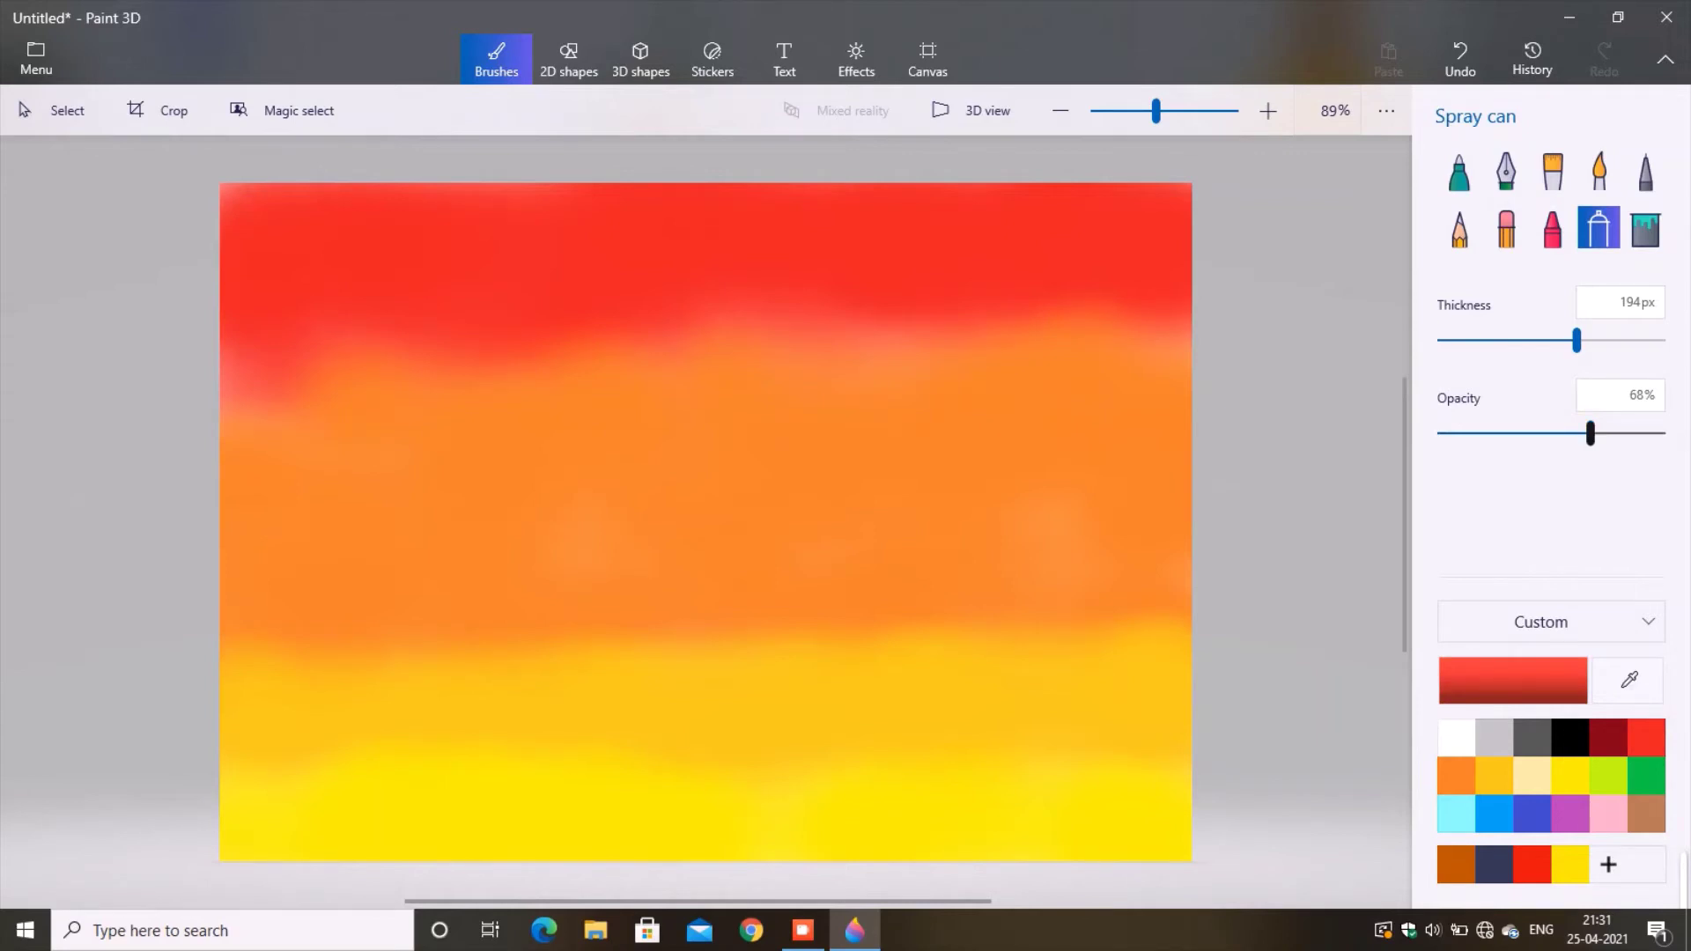
pyautogui.moveTo(1590, 434); pyautogui.dragTo(1491, 433)
pyautogui.moveTo(1111, 291); pyautogui.dragTo(1100, 335)
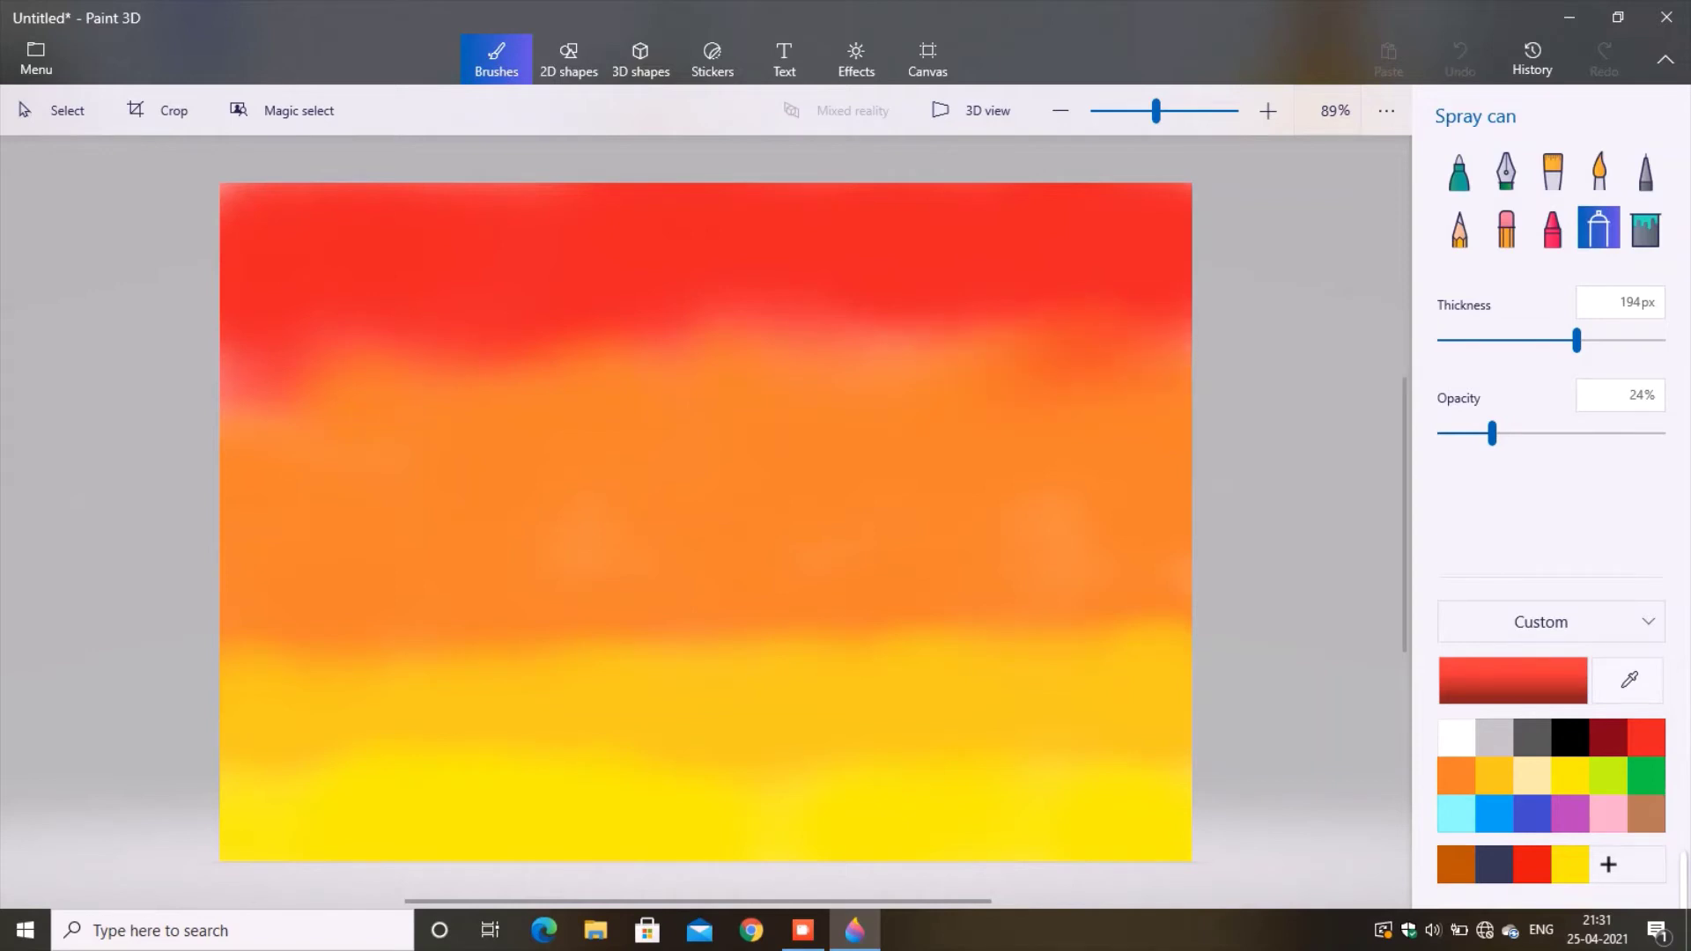
pyautogui.moveTo(987, 348); pyautogui.dragTo(797, 353)
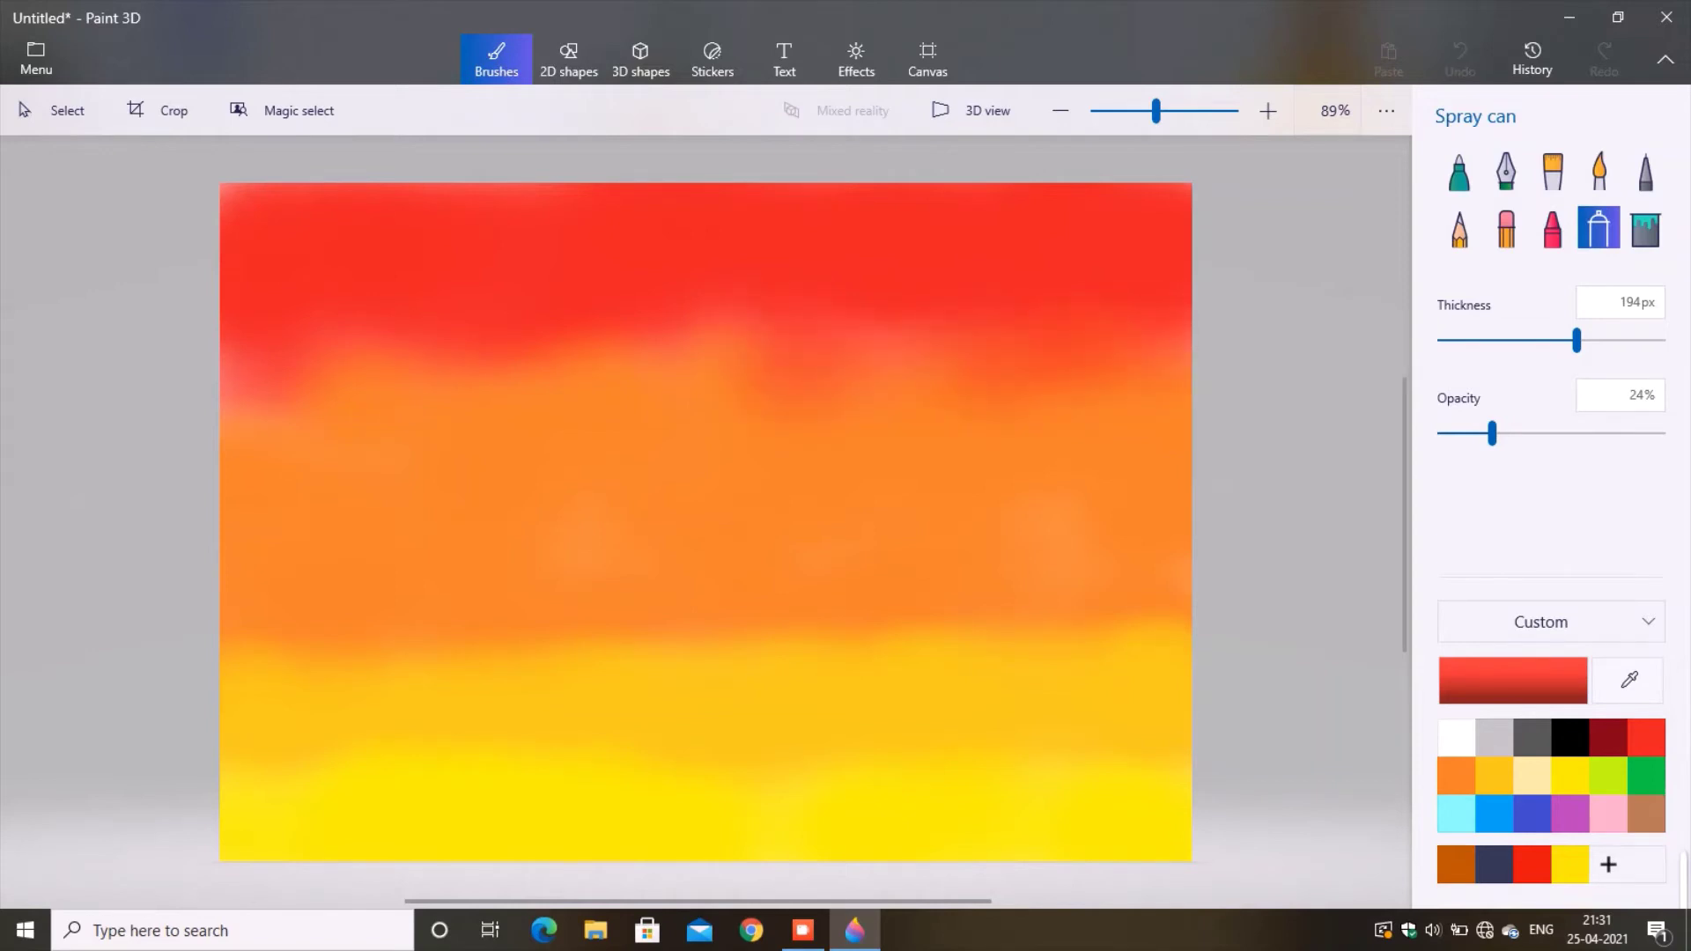
pyautogui.moveTo(669, 339)
pyautogui.mouseDown()
pyautogui.moveTo(476, 357)
pyautogui.moveTo(617, 352)
pyautogui.mouseUp()
pyautogui.moveTo(475, 352); pyautogui.dragTo(317, 387)
pyautogui.moveTo(413, 370); pyautogui.dragTo(568, 370)
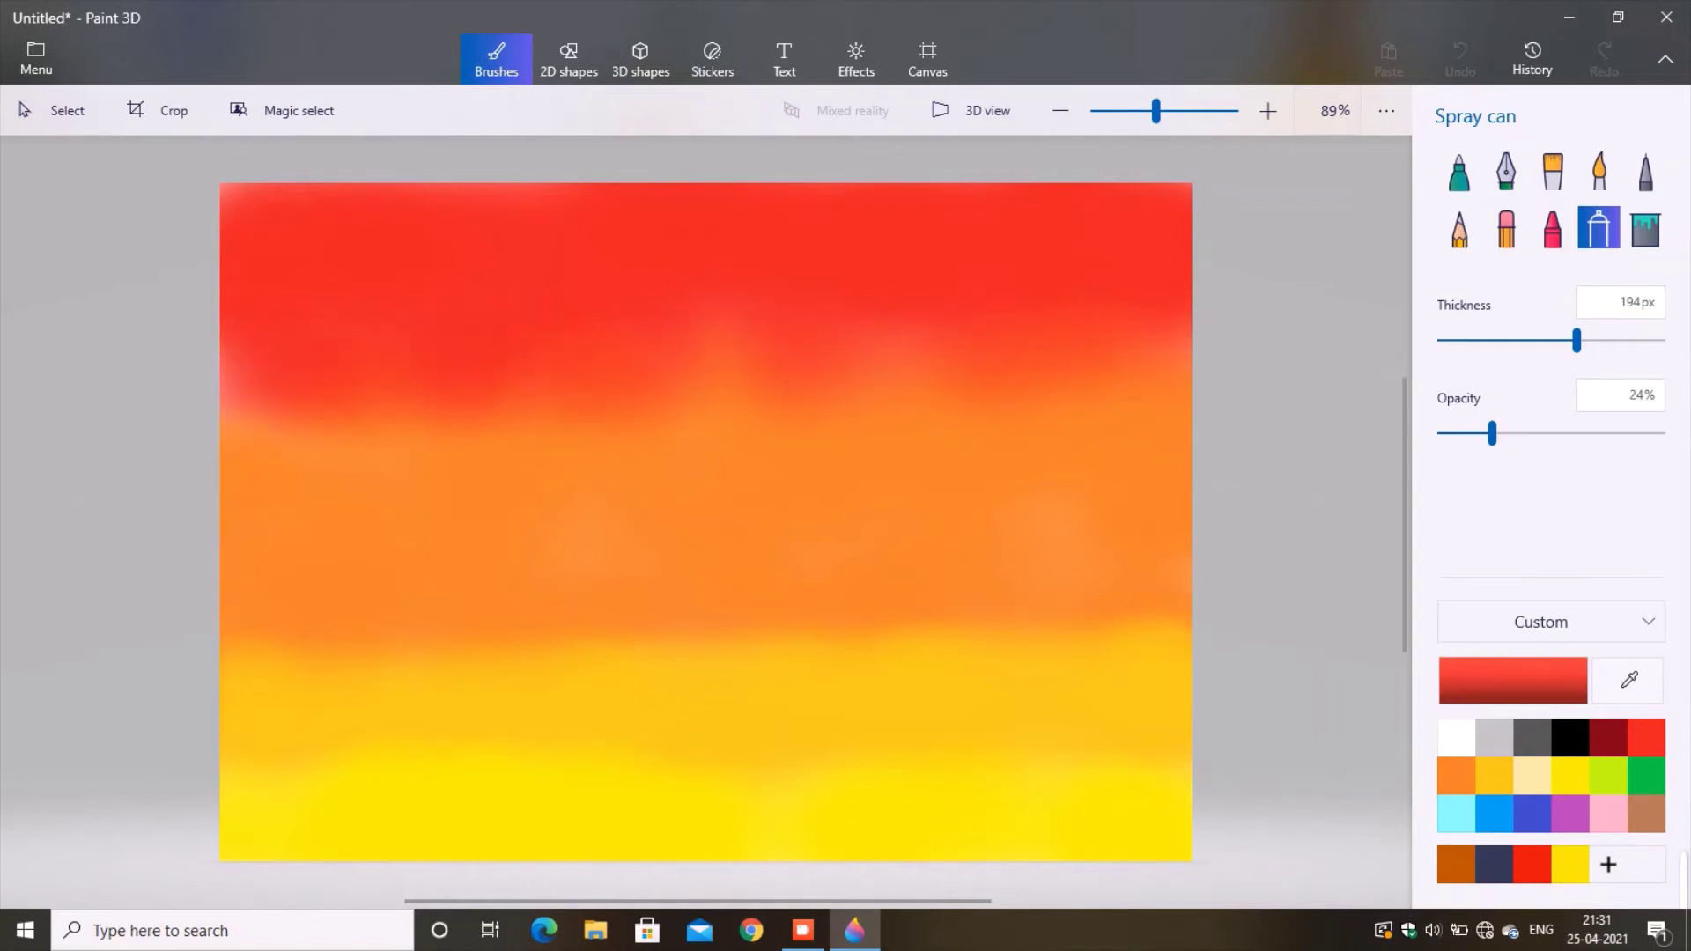
pyautogui.moveTo(876, 380); pyautogui.dragTo(920, 385)
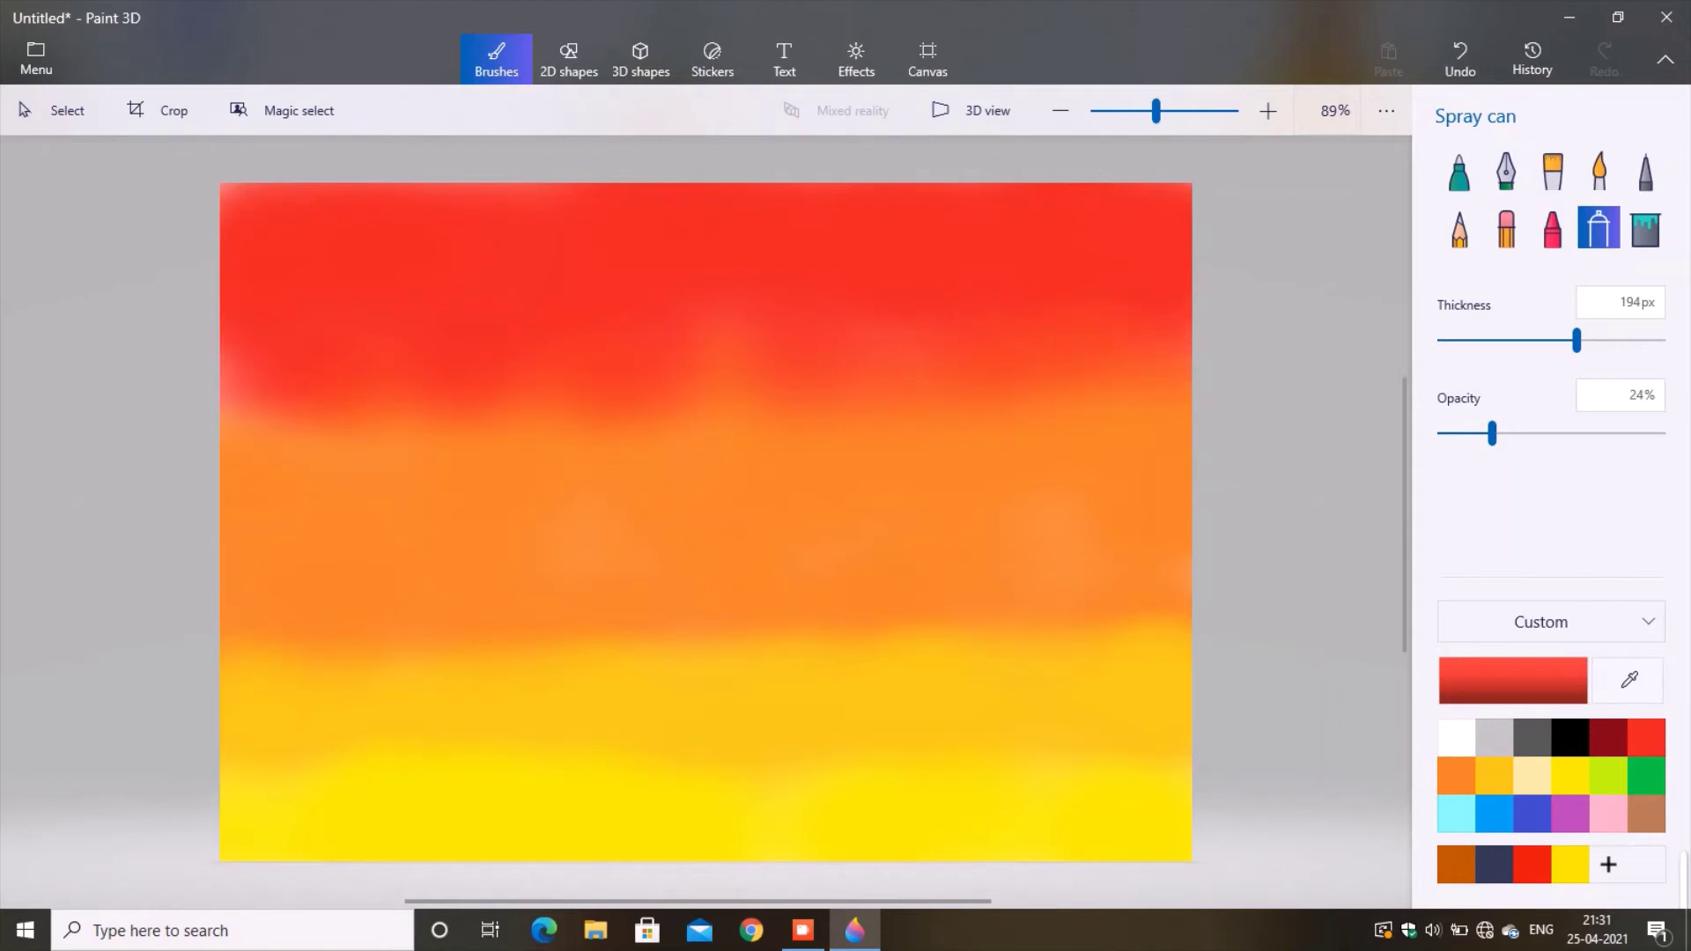
# - Soften the band boundaries with orange spray at 15% opacity and golden-yellow spray over the lower area at 27% opacity
pyautogui.click(1457, 775)
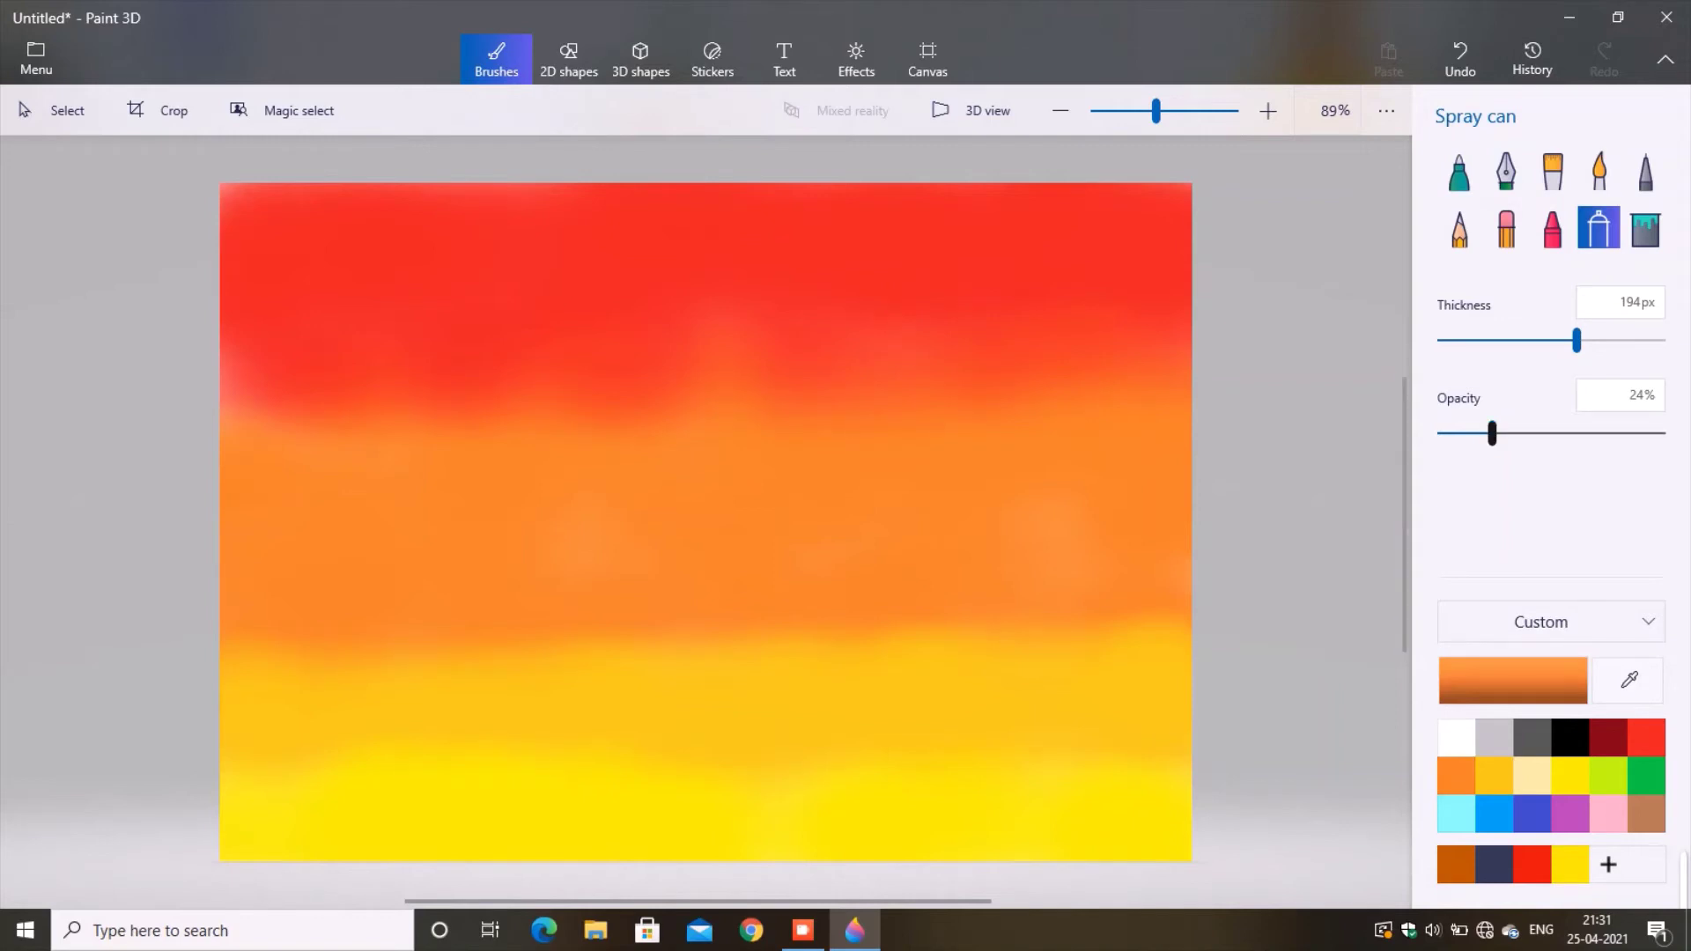
pyautogui.moveTo(1492, 432); pyautogui.dragTo(1472, 433)
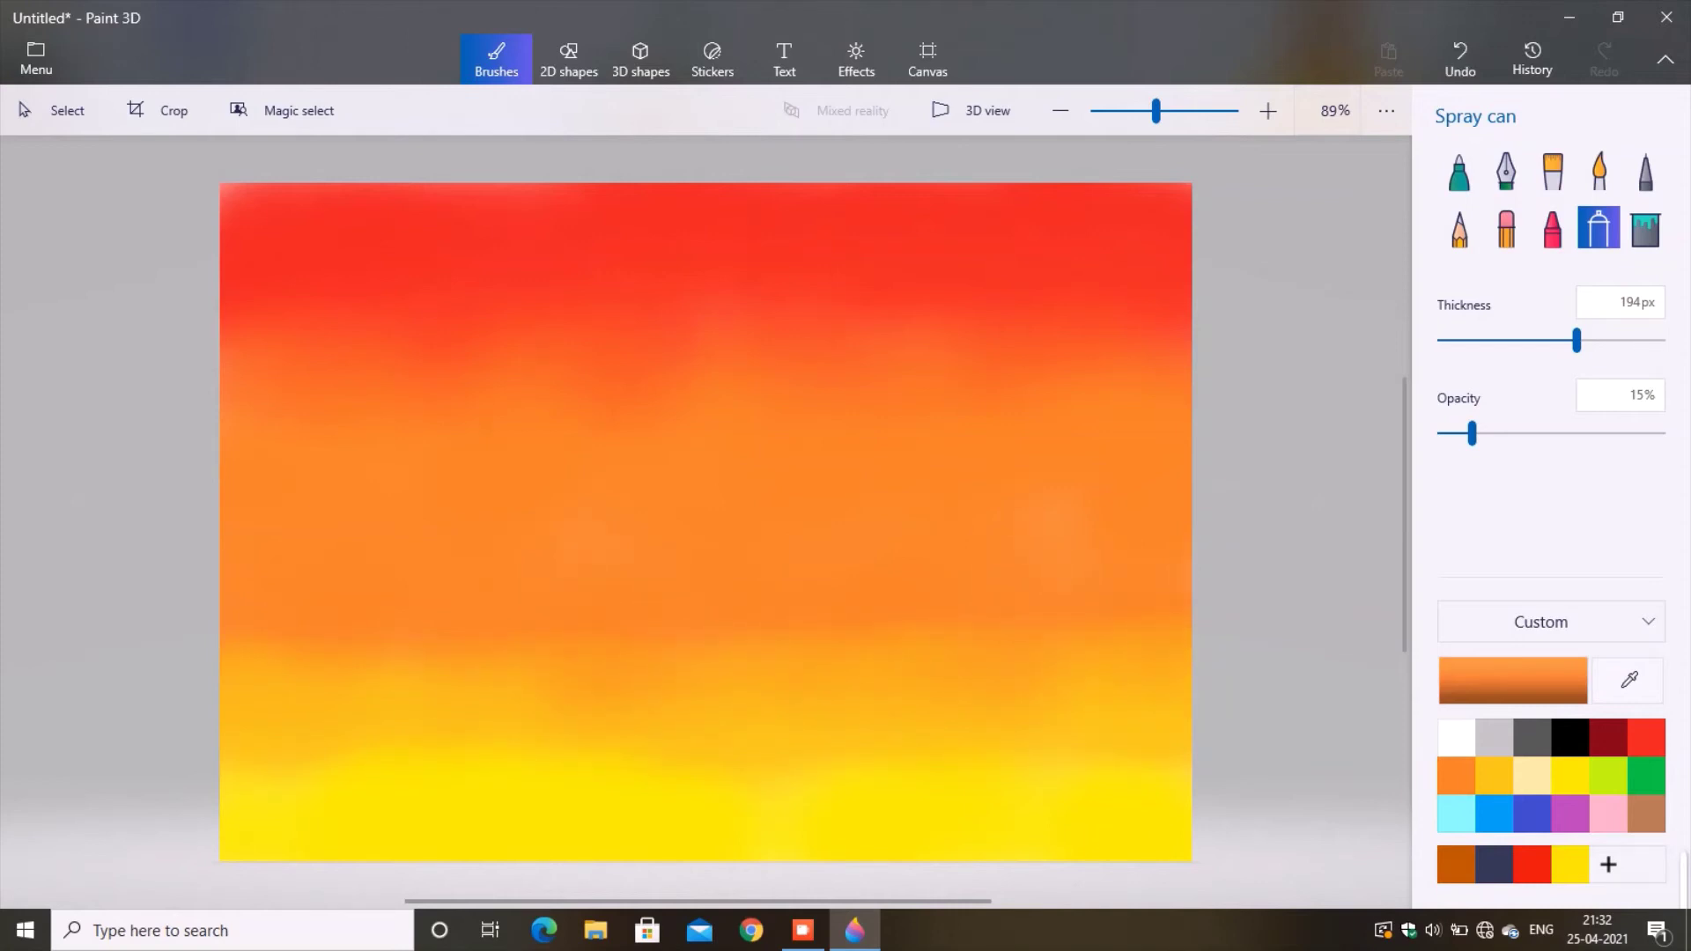
pyautogui.click(1493, 775)
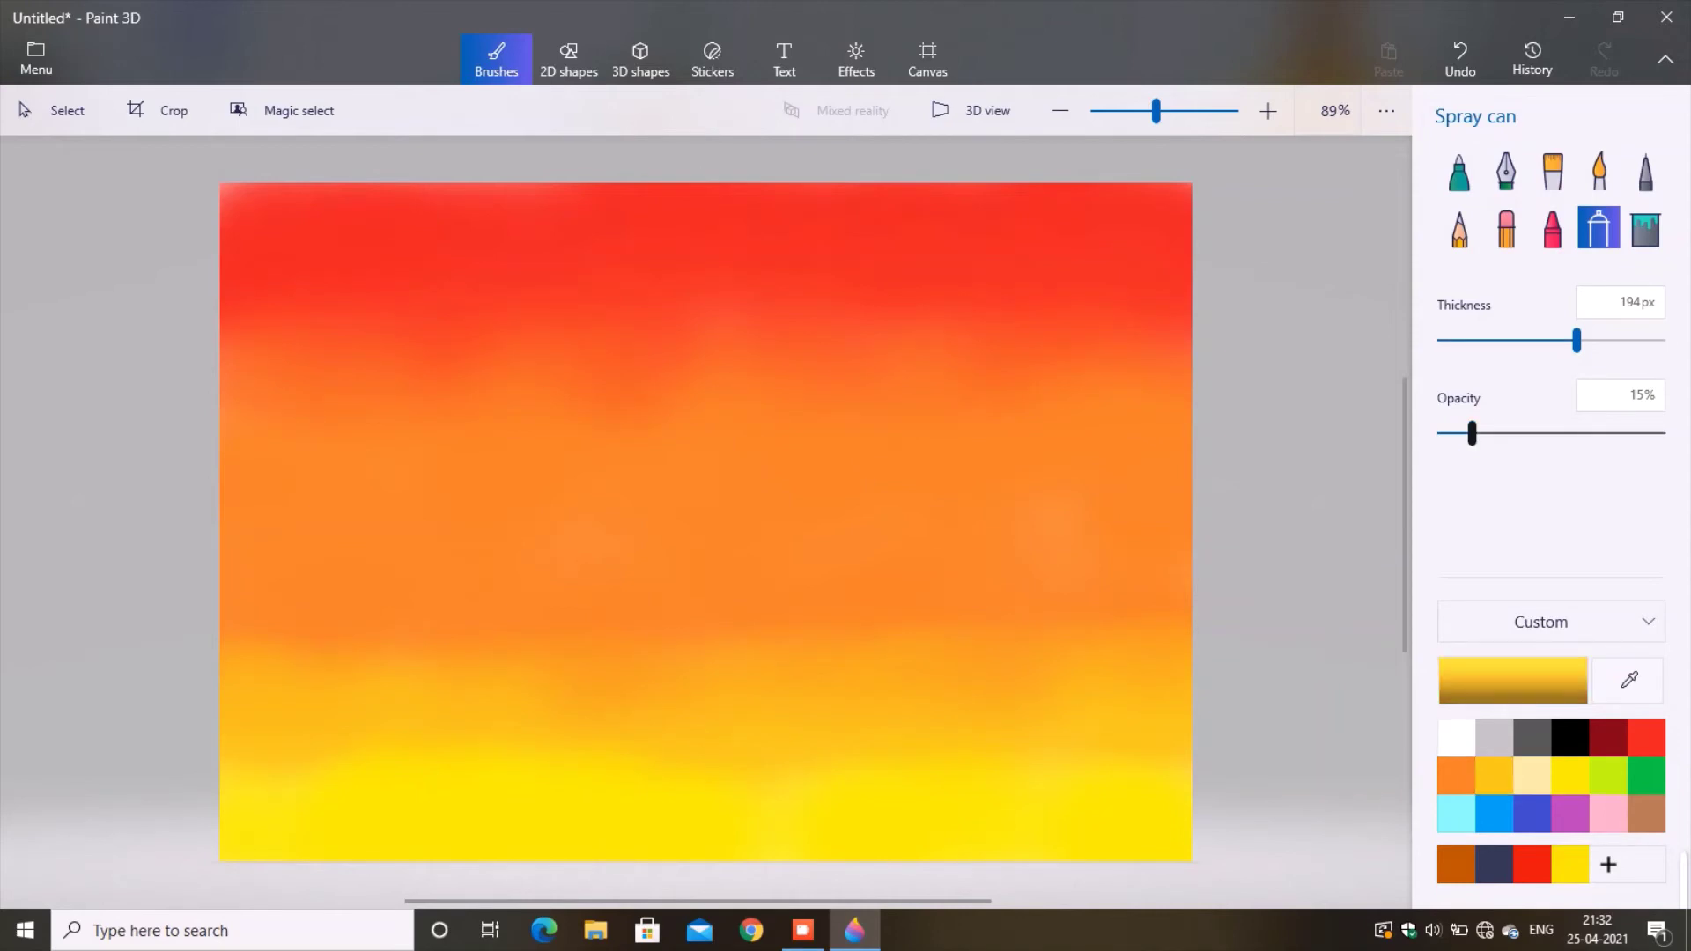
pyautogui.moveTo(1471, 433); pyautogui.dragTo(1499, 433)
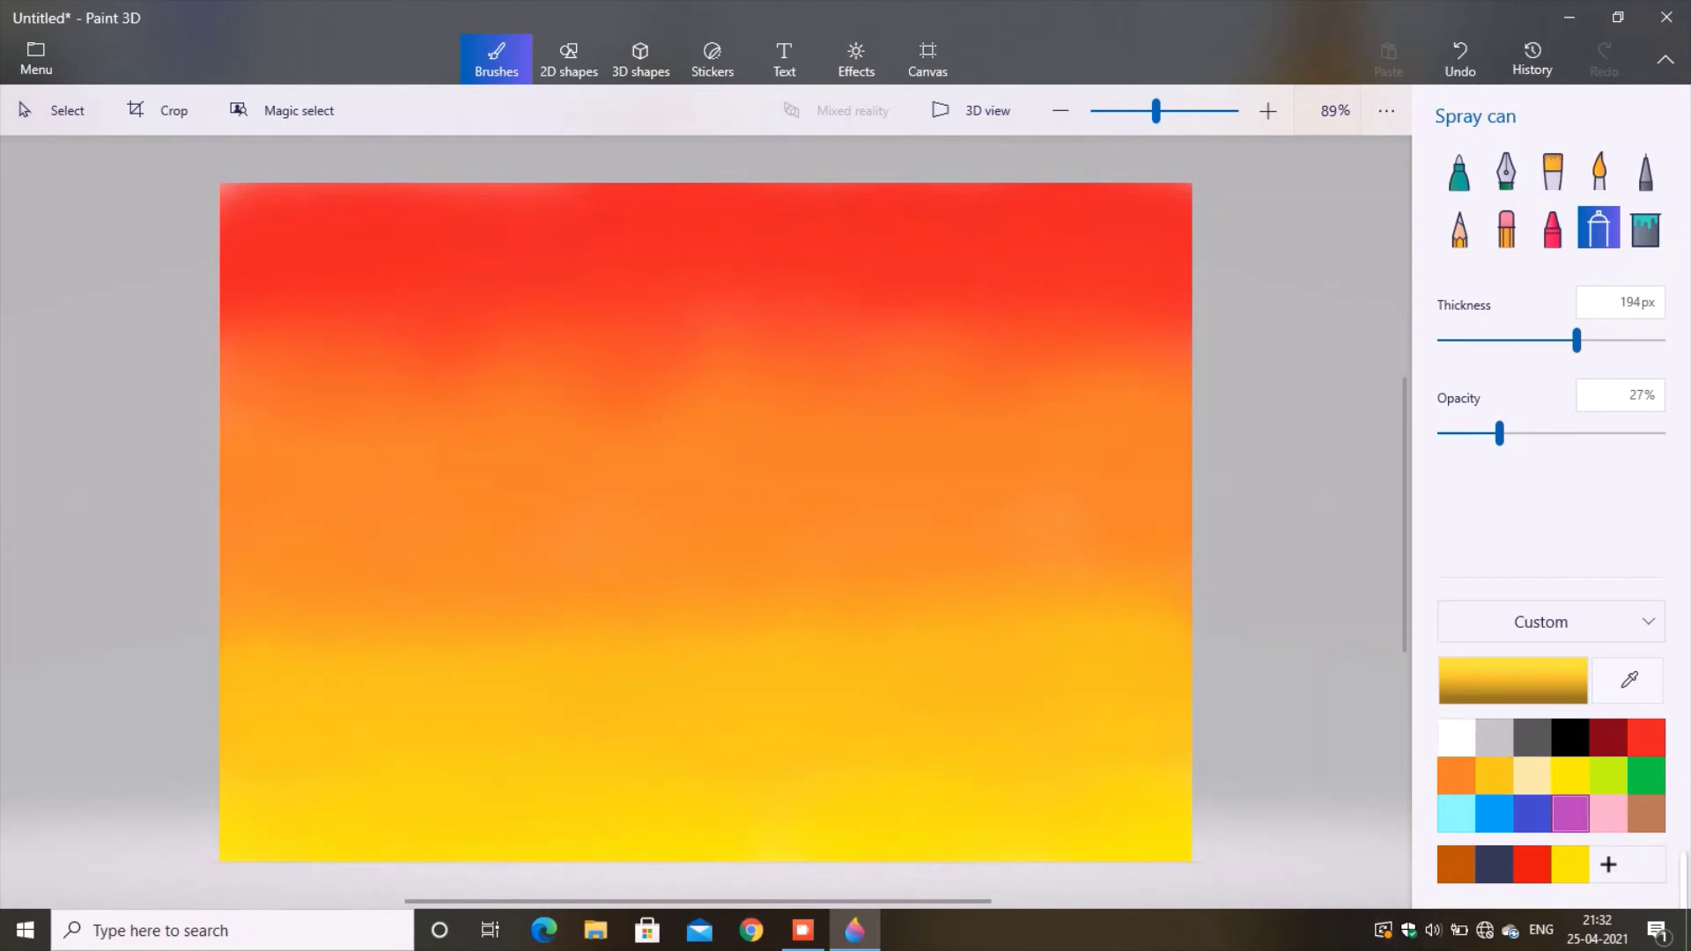
# - Spray orange across the boundary between the orange and golden-yellow bands at 27% opacity
pyautogui.click(1570, 775)
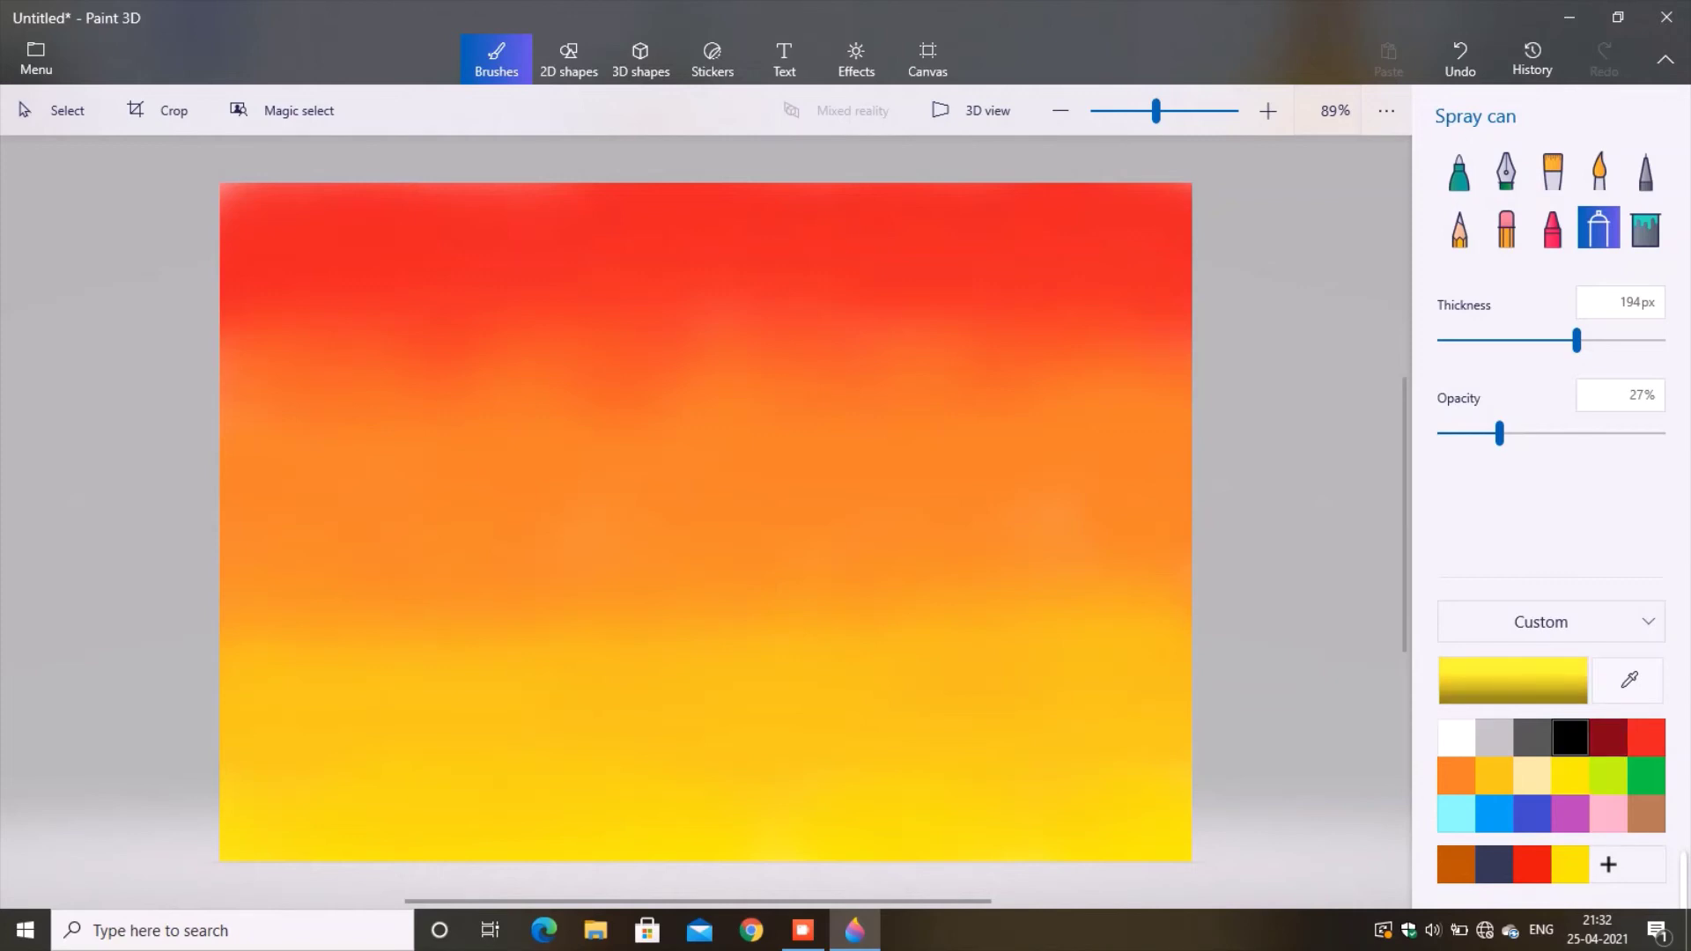
pyautogui.click(1494, 775)
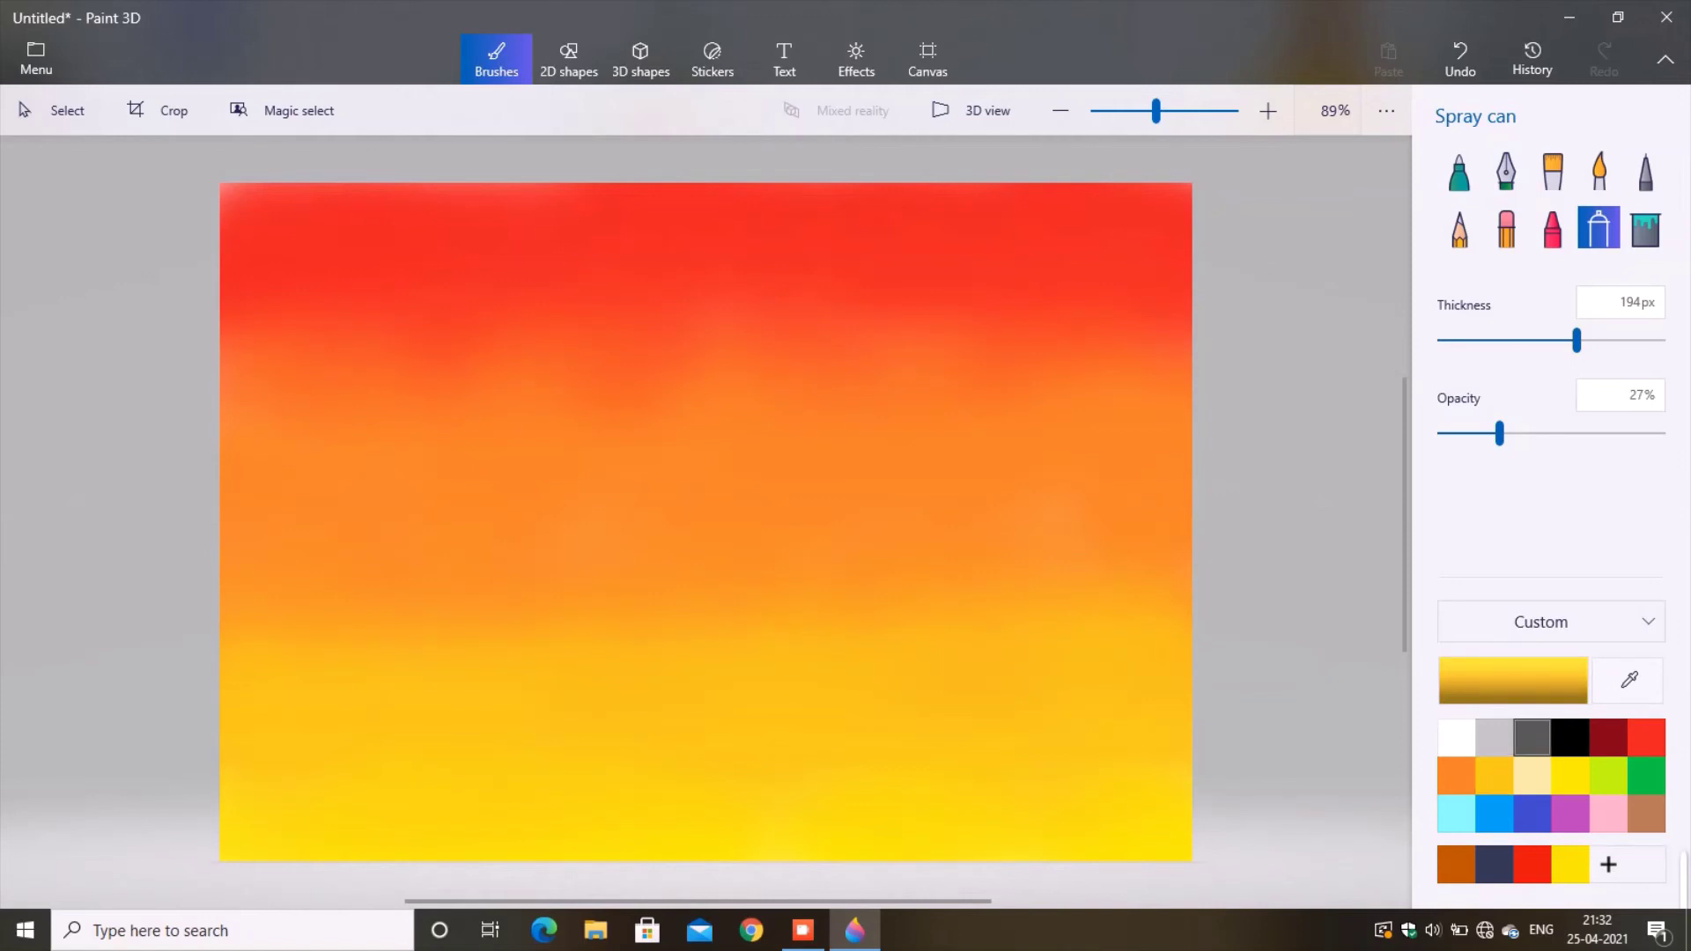
pyautogui.click(1456, 774)
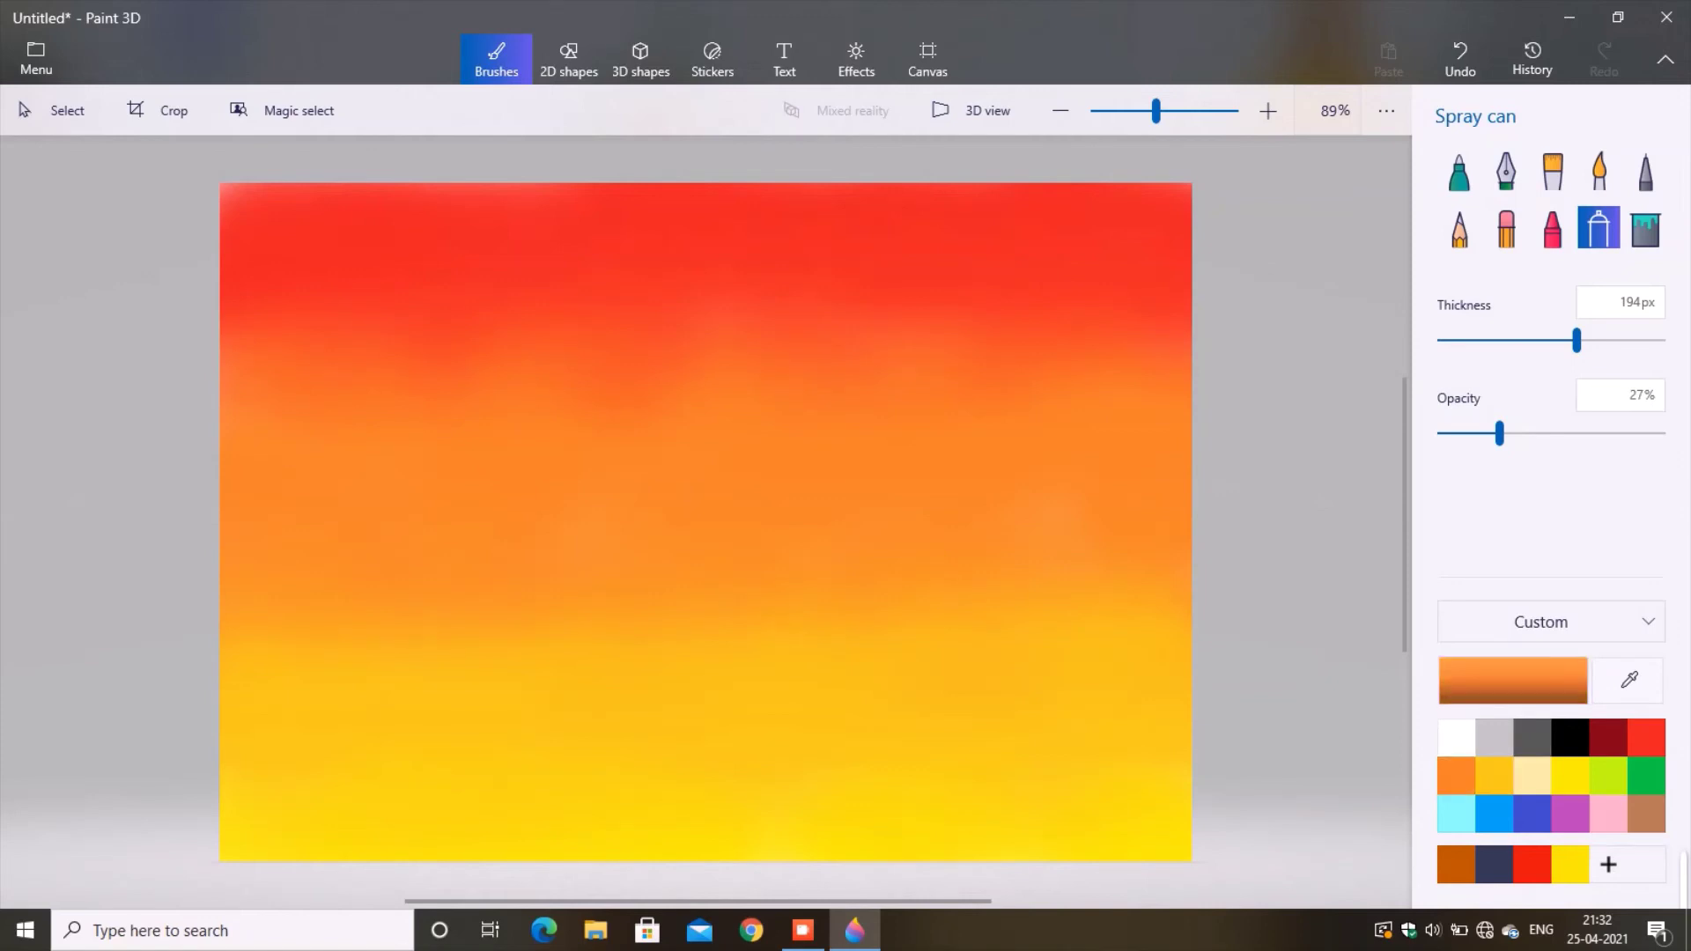
pyautogui.moveTo(1136, 607)
pyautogui.mouseDown()
pyautogui.moveTo(1161, 644)
pyautogui.moveTo(300, 667)
pyautogui.mouseUp()
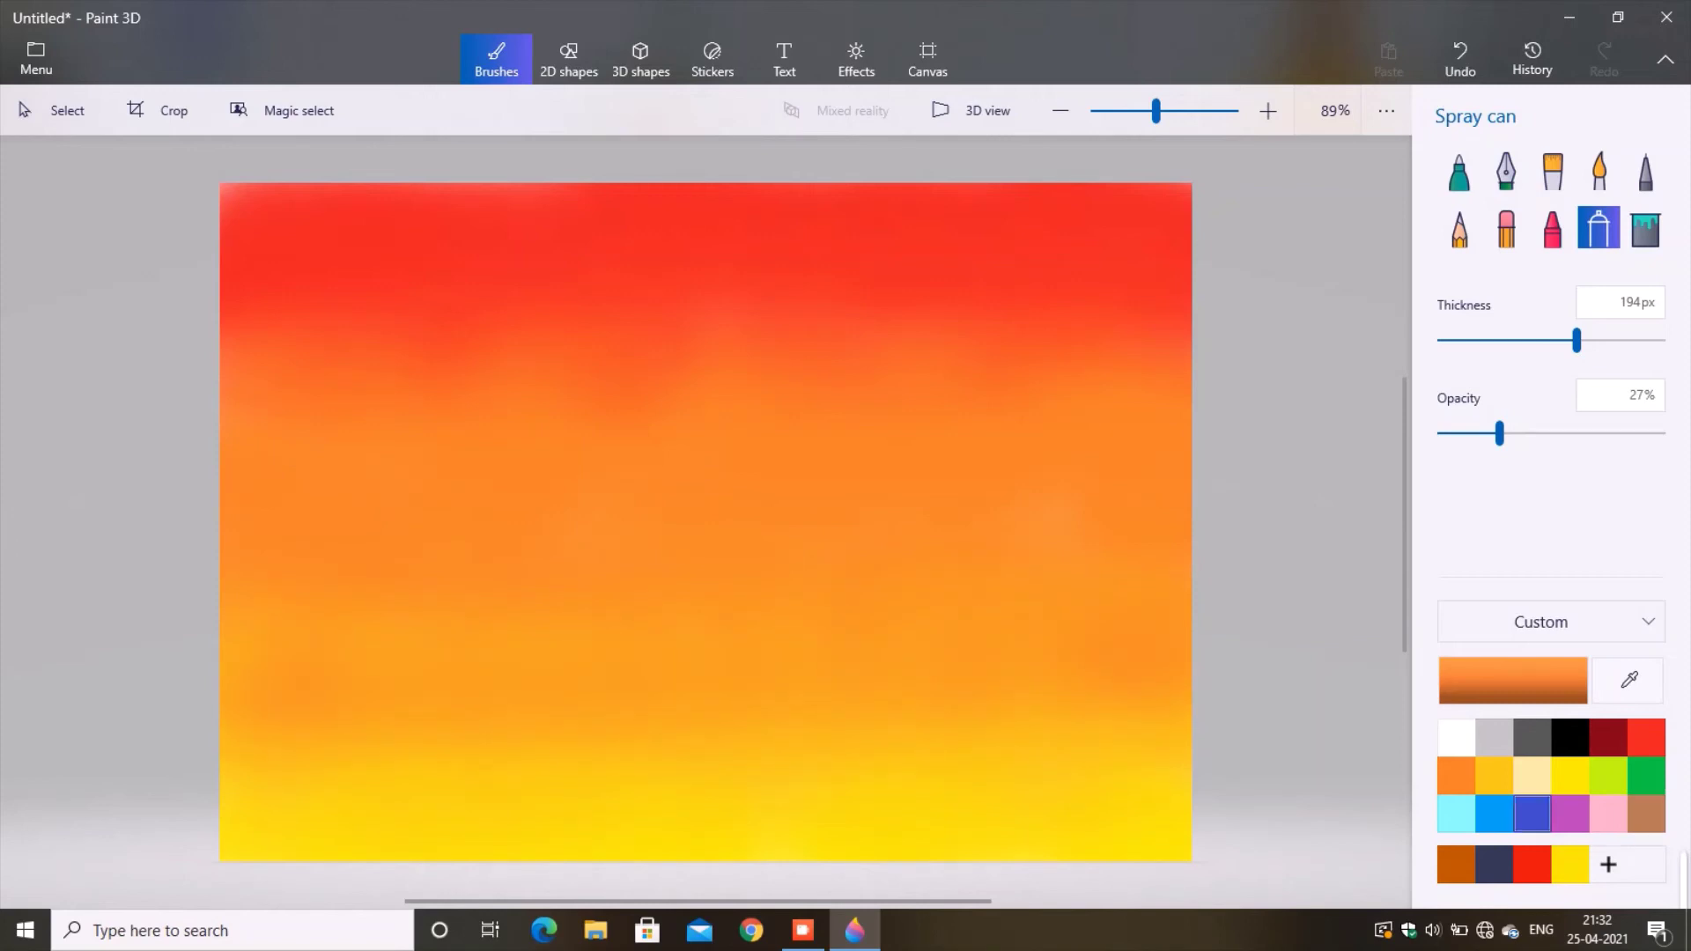
# - Spray golden yellow over the lower bands and bright yellow along the canvas's lower edge to even out the gradient
pyautogui.click(1494, 775)
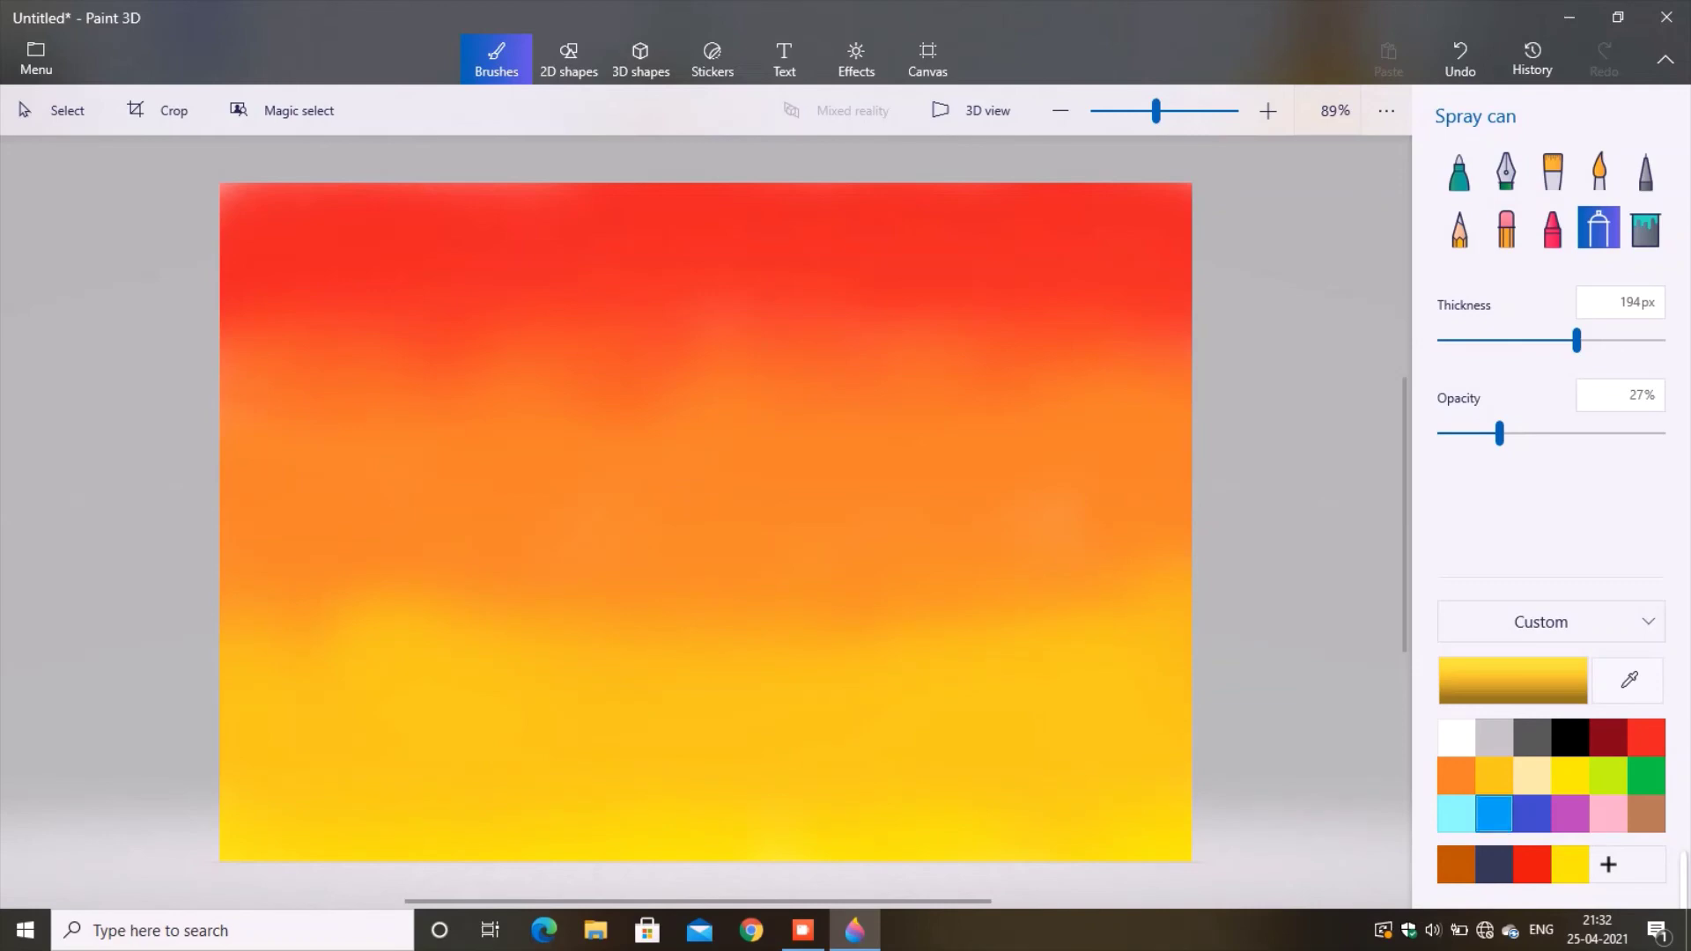
pyautogui.click(1569, 775)
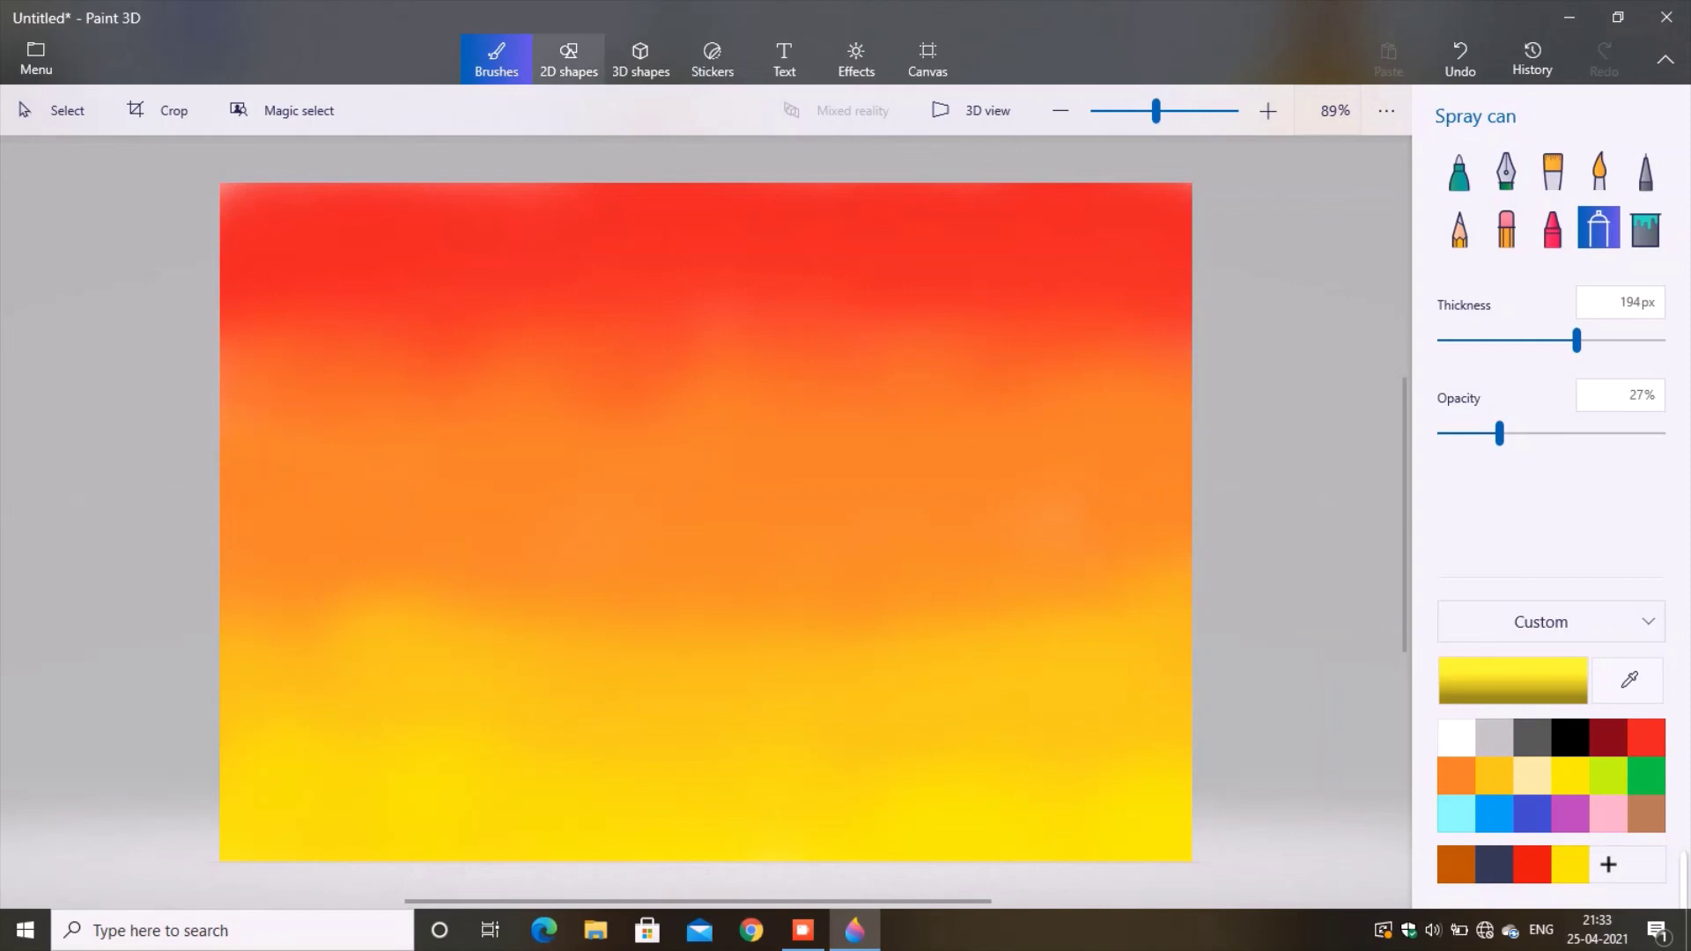
# - Draw a 2D circle slightly left of the canvas centre, in the orange area
pyautogui.click(568, 57)
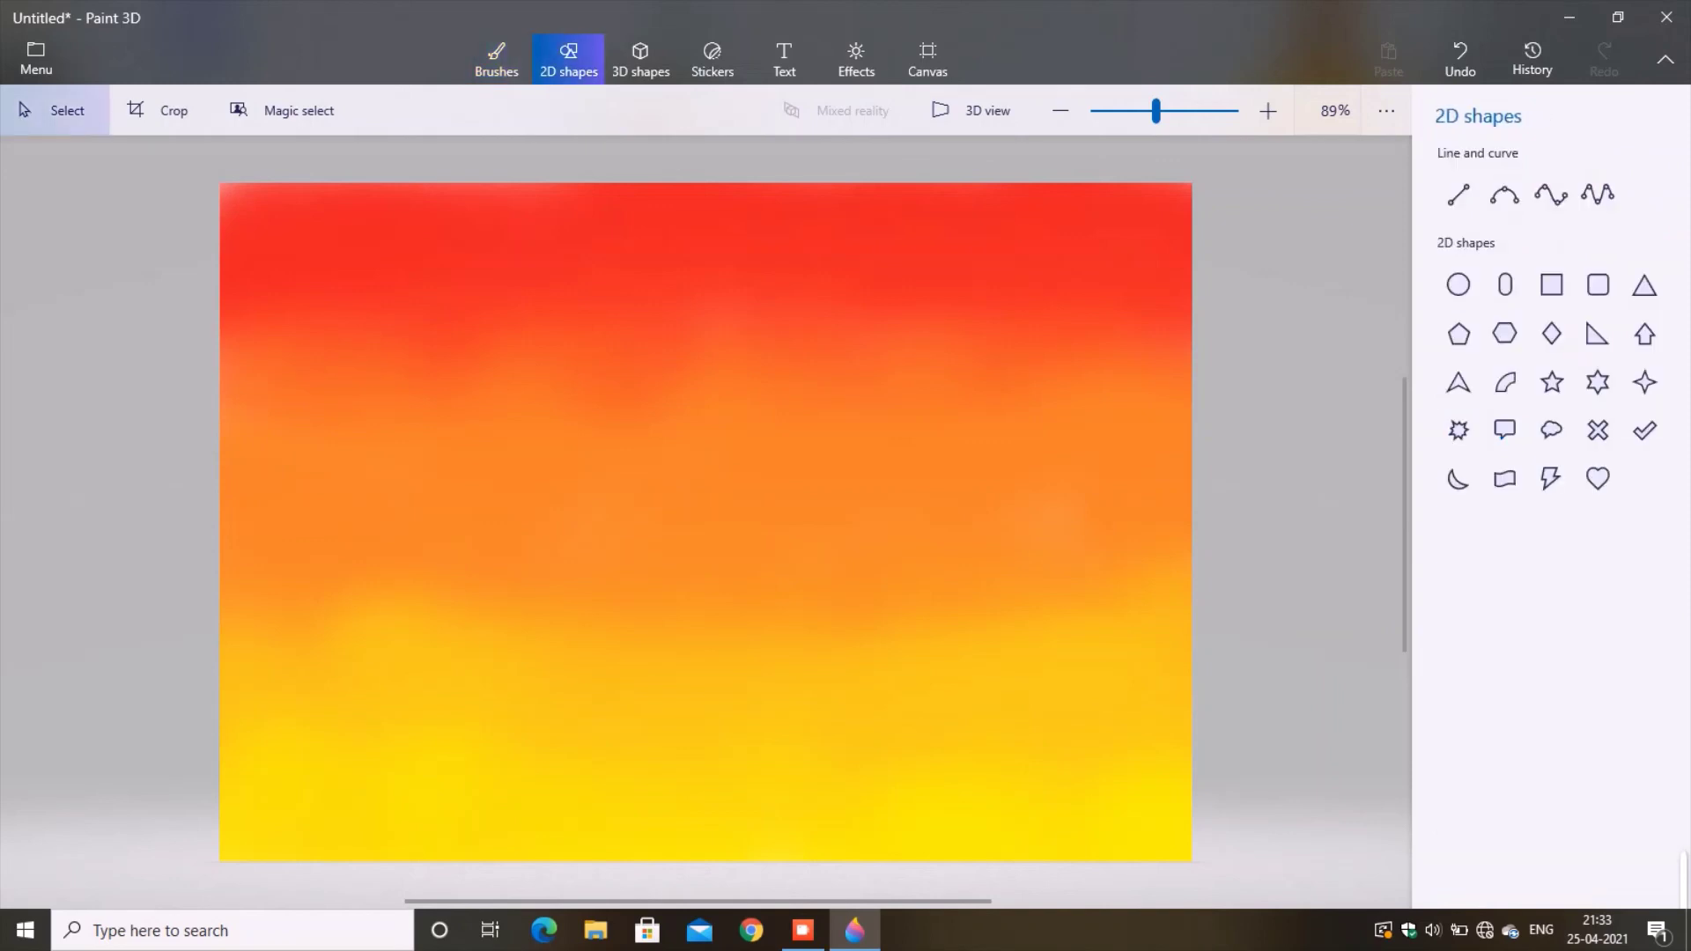
pyautogui.click(1458, 284)
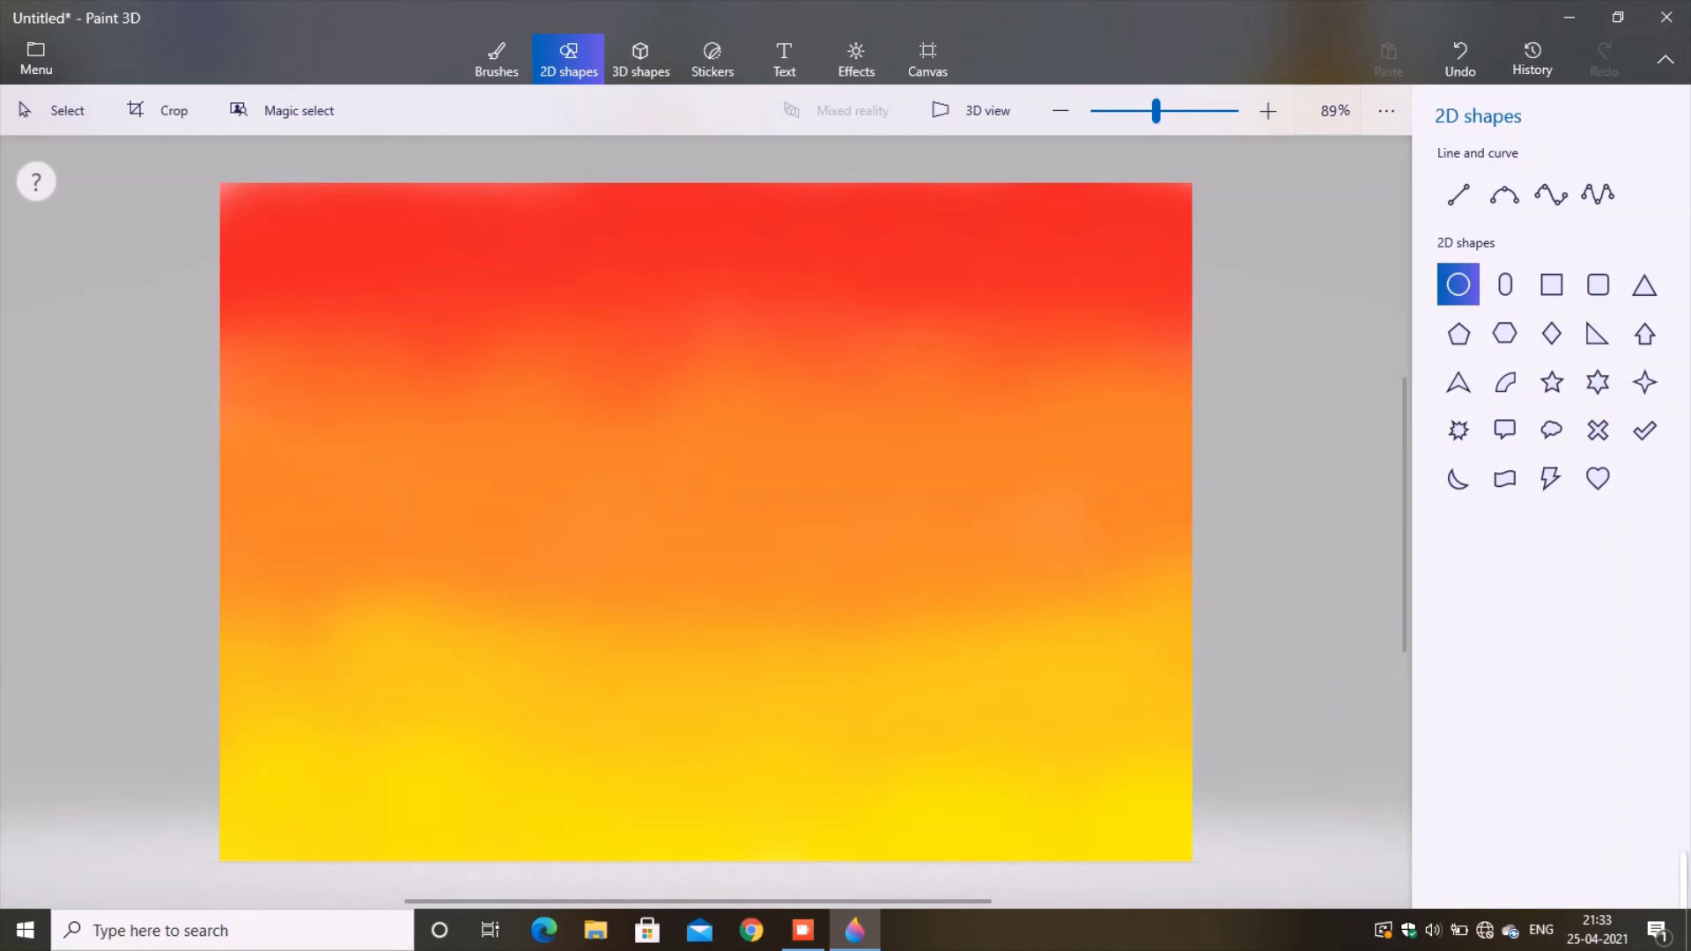
pyautogui.moveTo(510, 414); pyautogui.dragTo(695, 614)
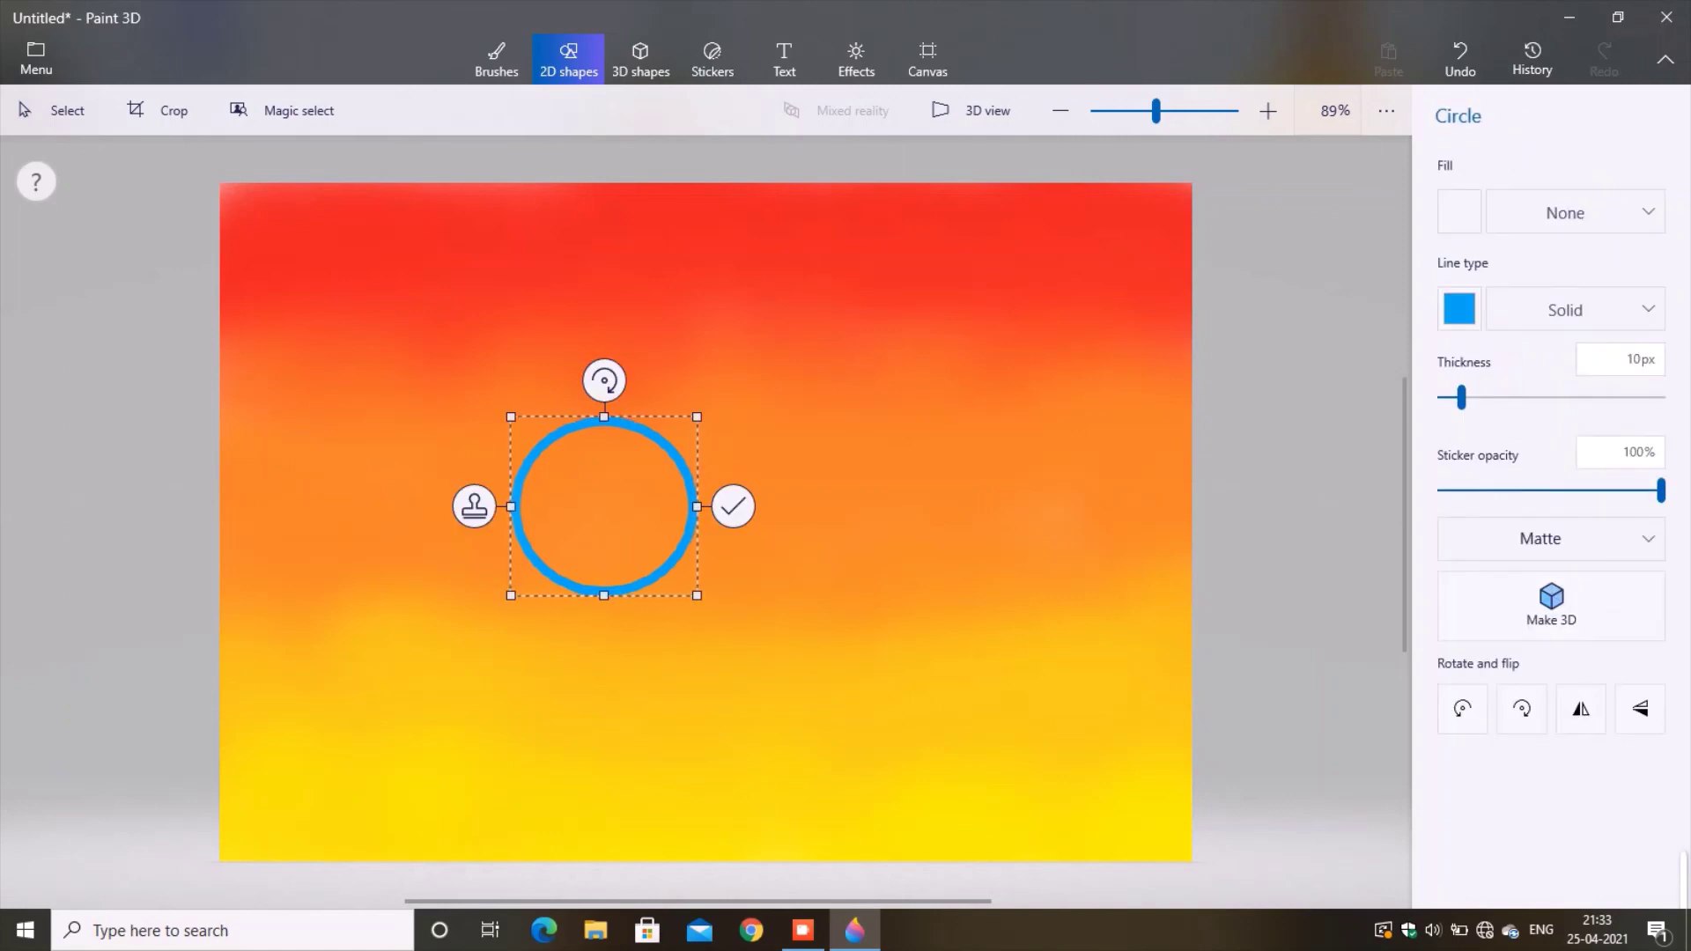
# - Set both the circle's outline and its solid fill to bright red
pyautogui.click(1459, 308)
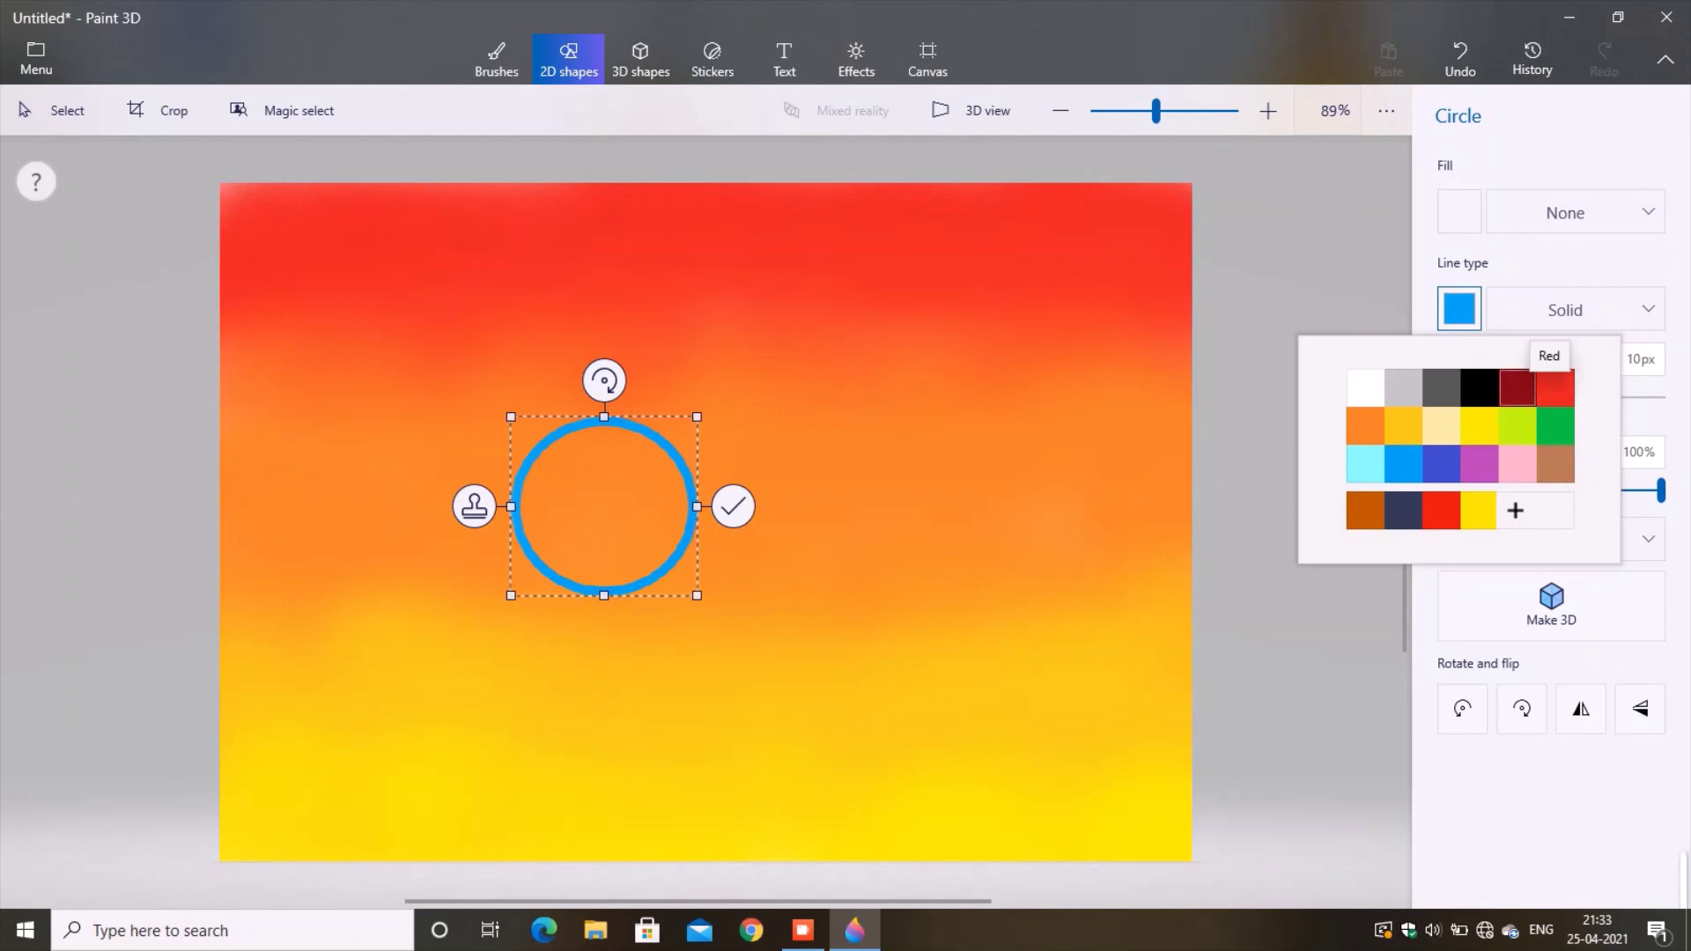
pyautogui.click(1517, 387)
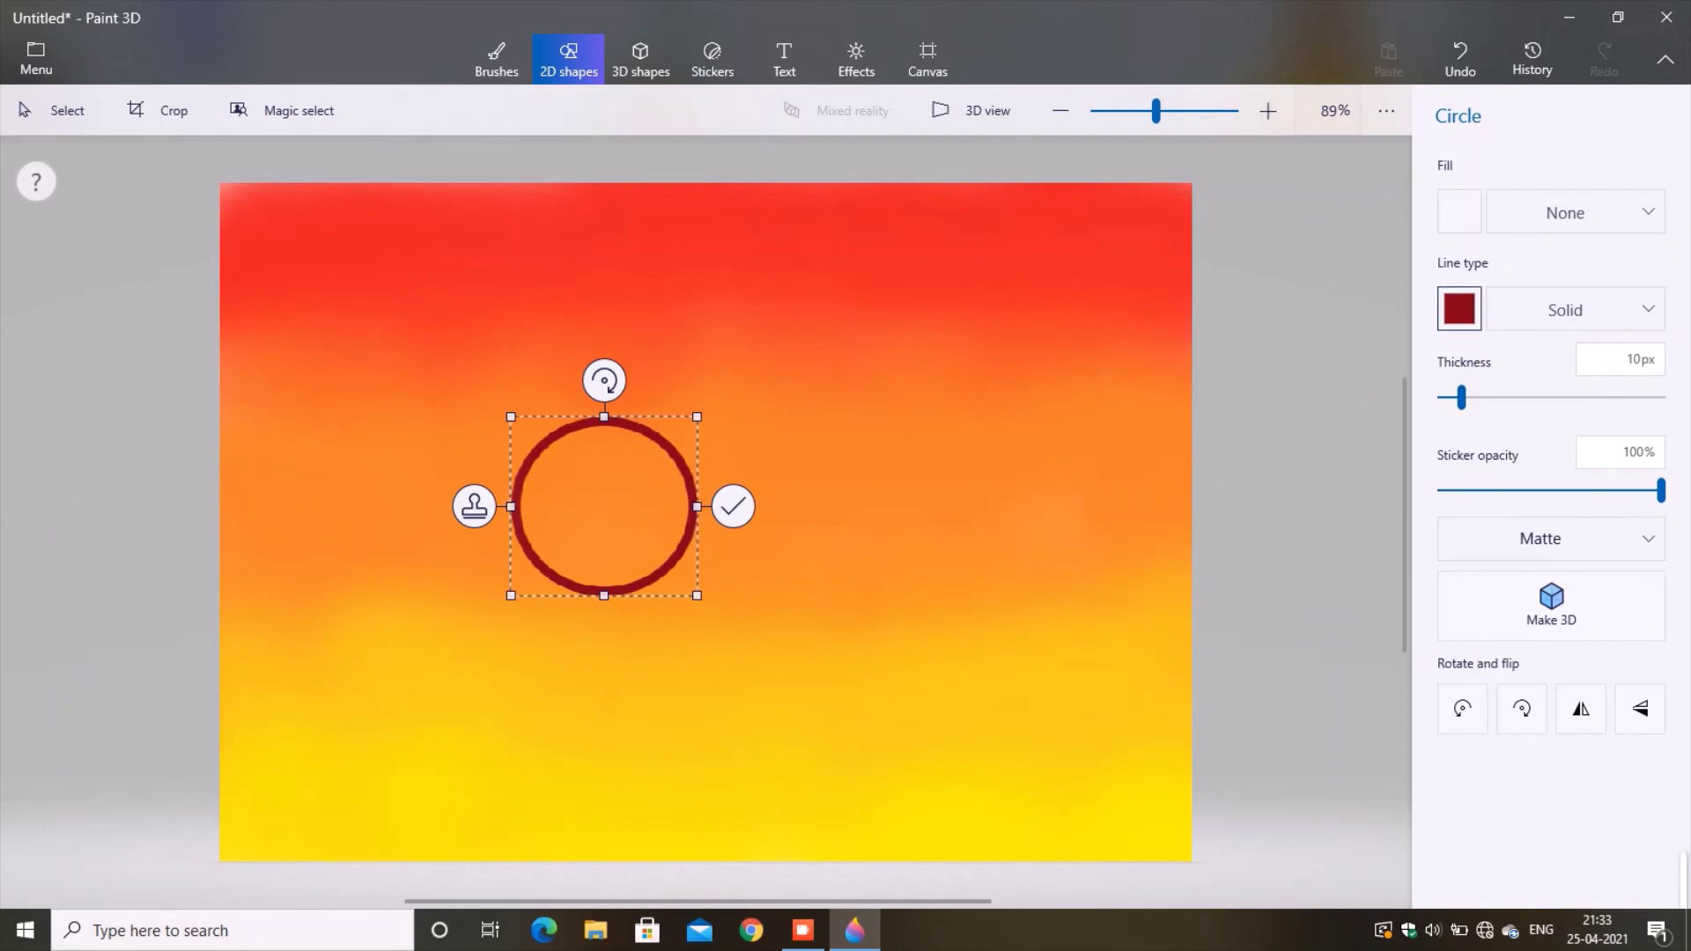
pyautogui.click(1459, 308)
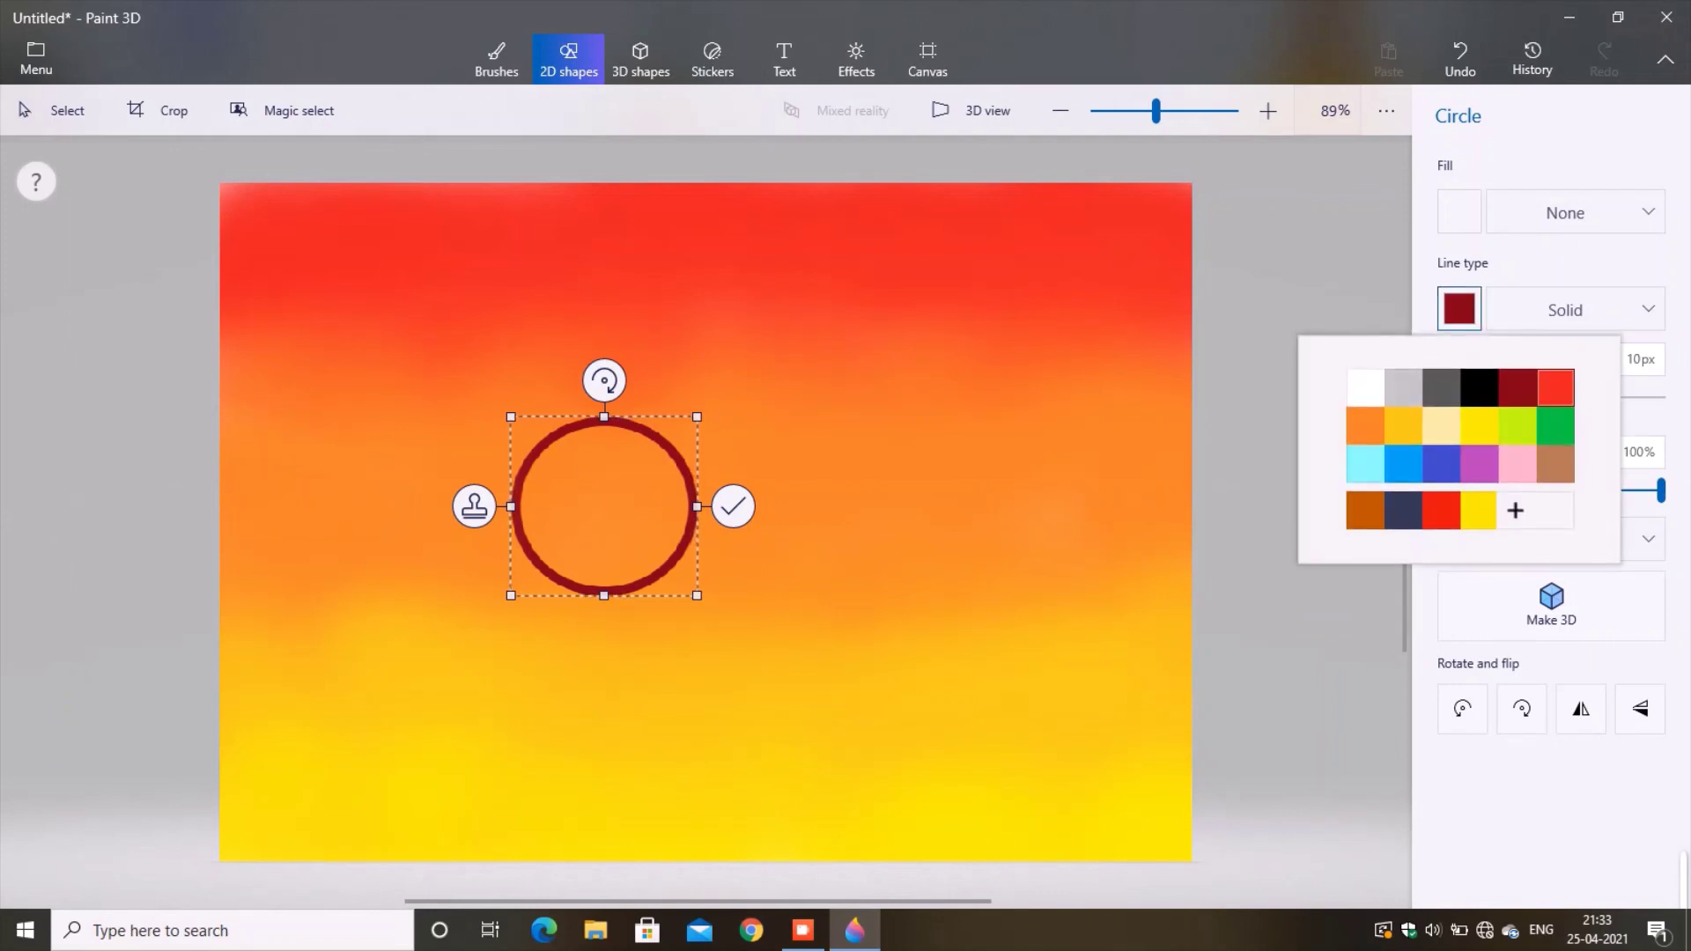
pyautogui.click(1555, 387)
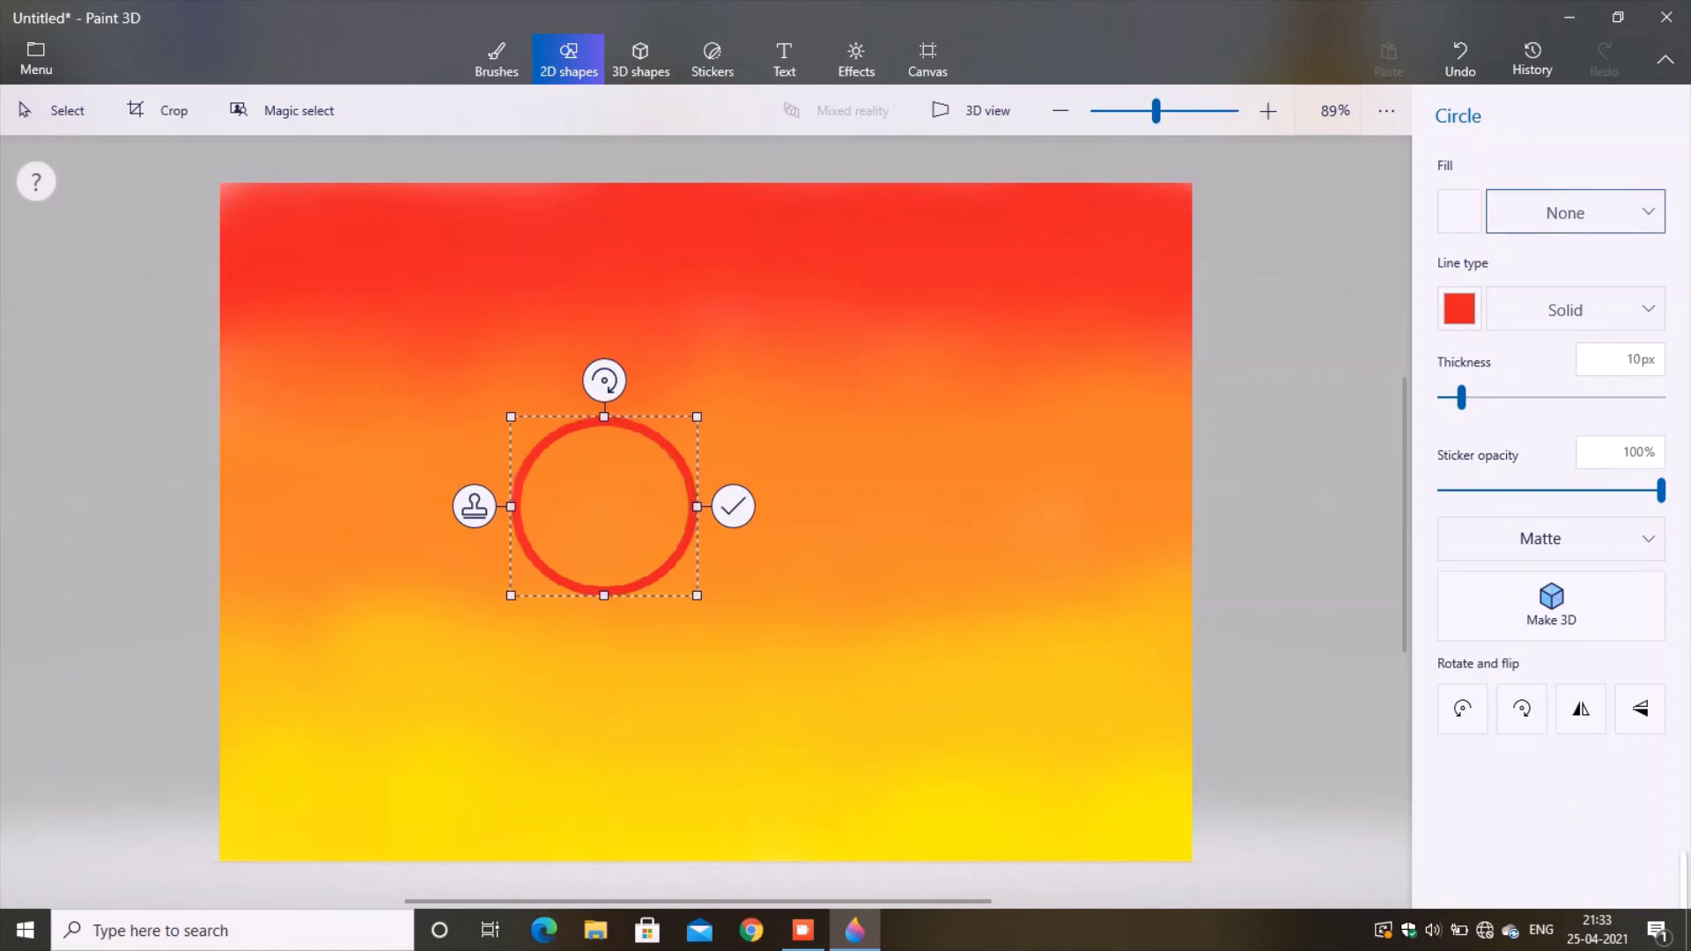
pyautogui.click(1459, 212)
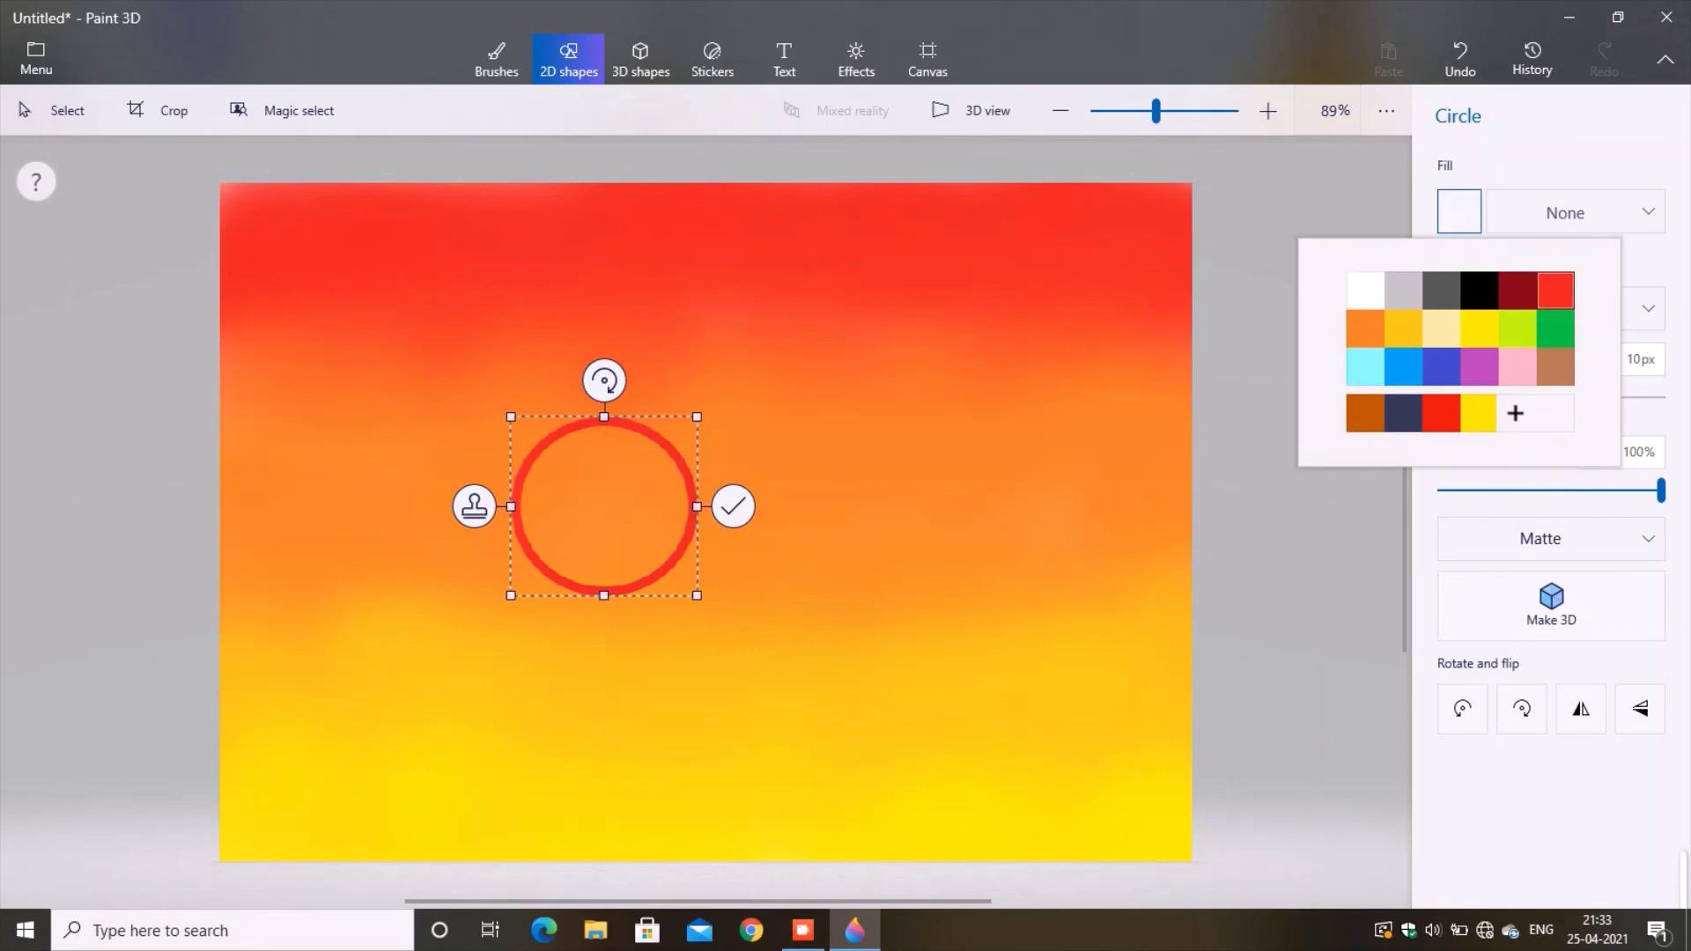
pyautogui.click(1555, 291)
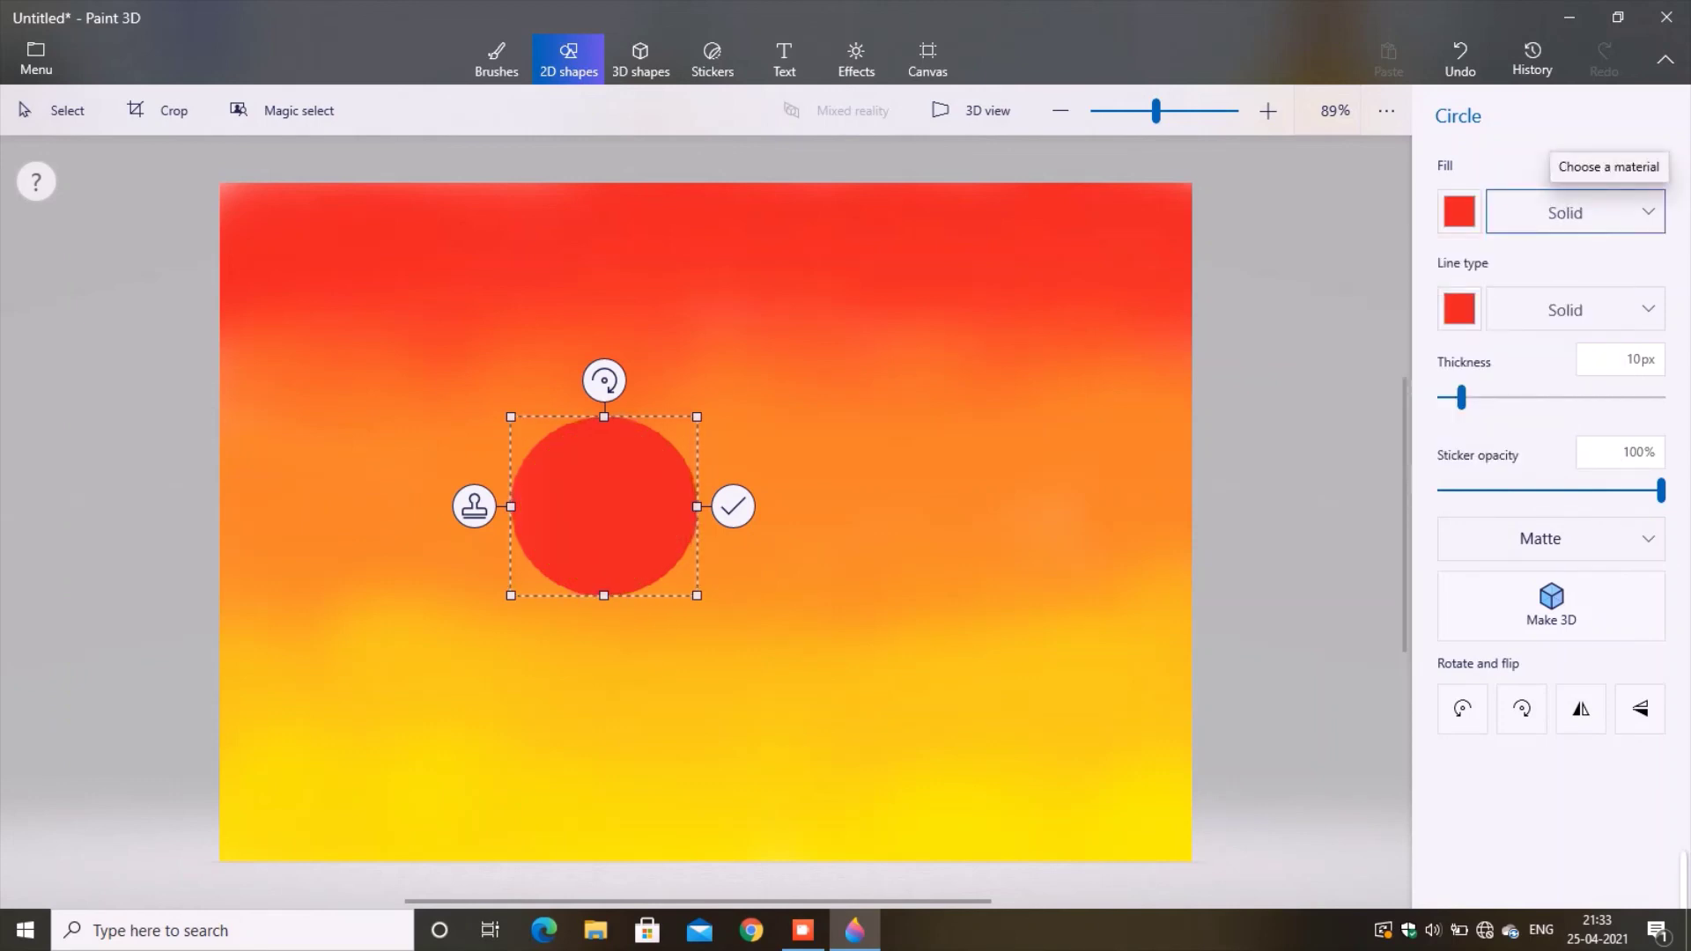
pyautogui.click(1565, 212)
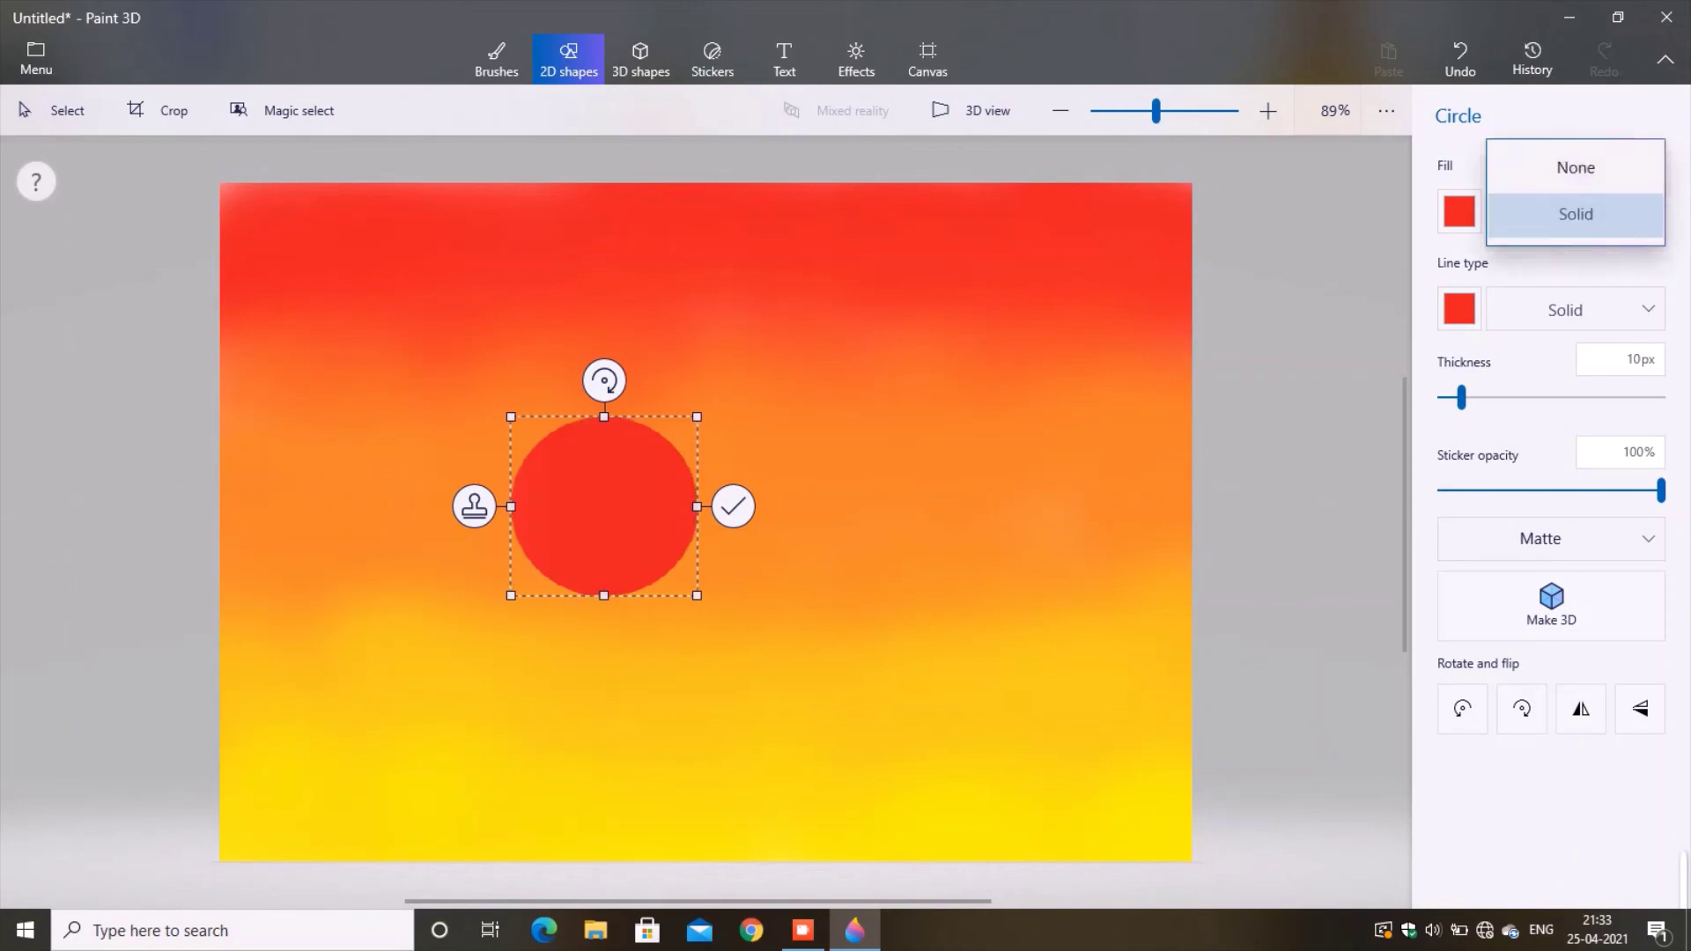
pyautogui.press('Escape')
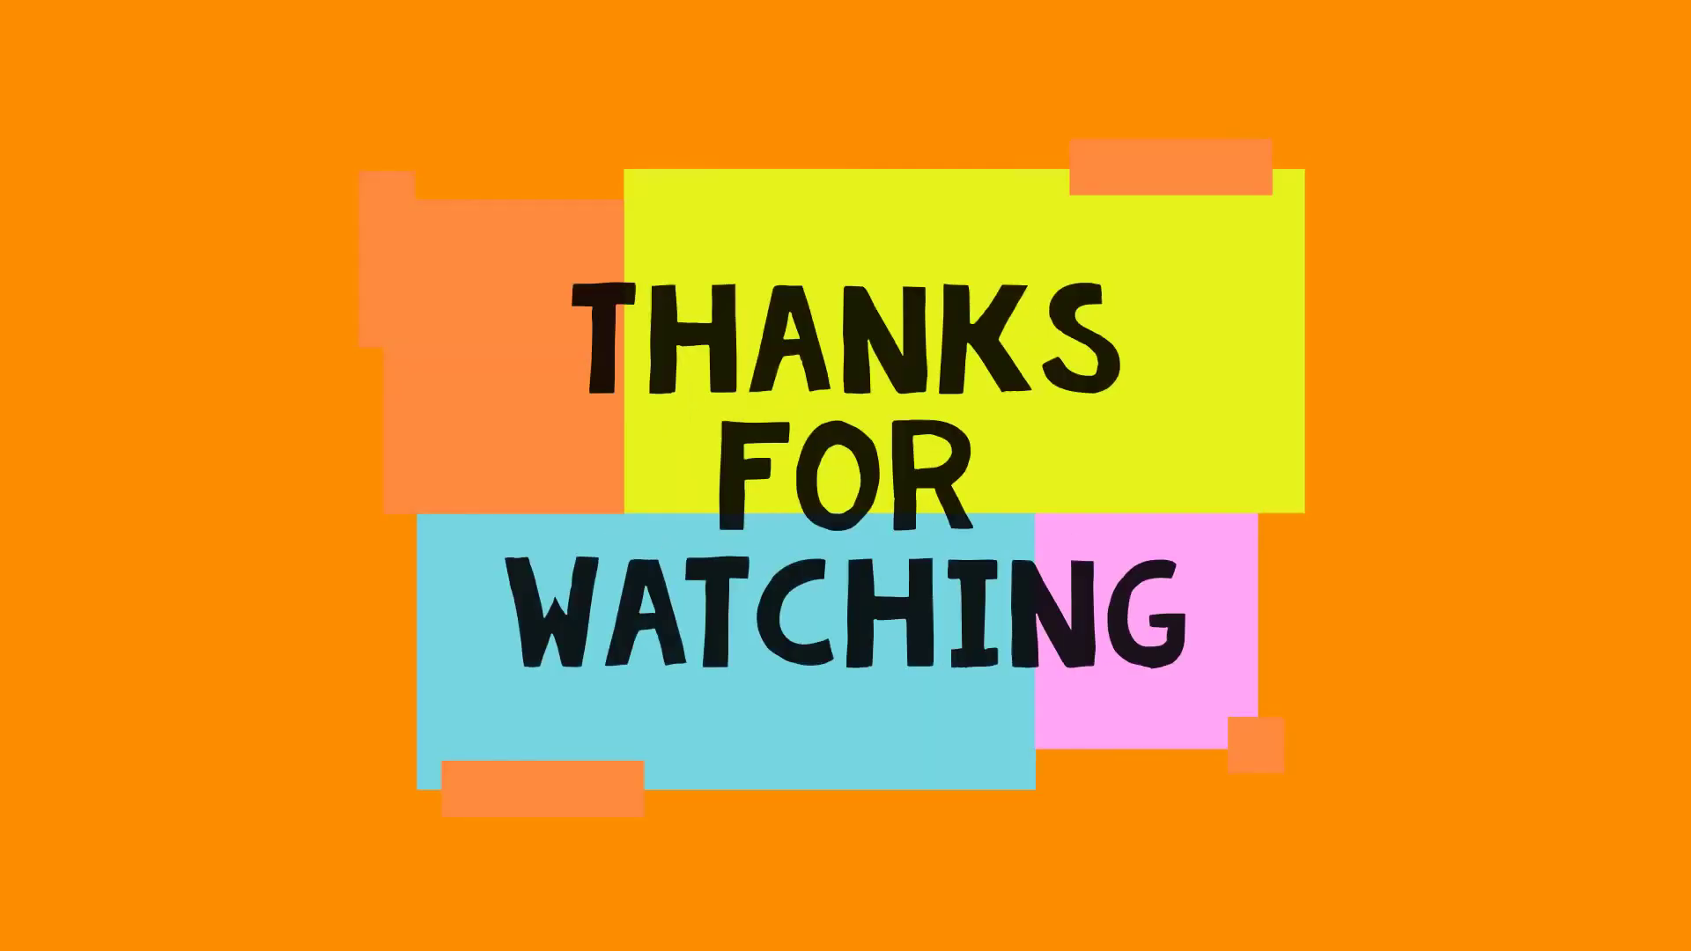